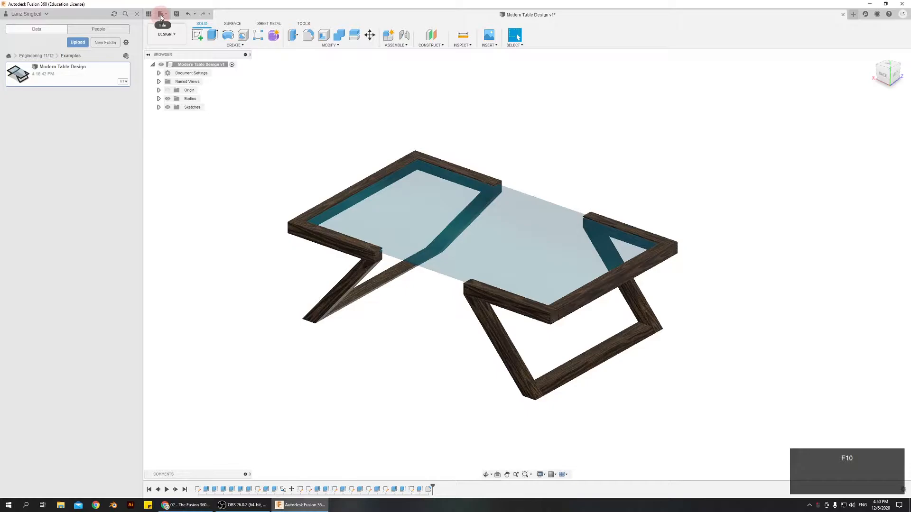
Create a new empty design and bring its untitled document to the front.
click(161, 16)
key(Escape)
click(166, 16)
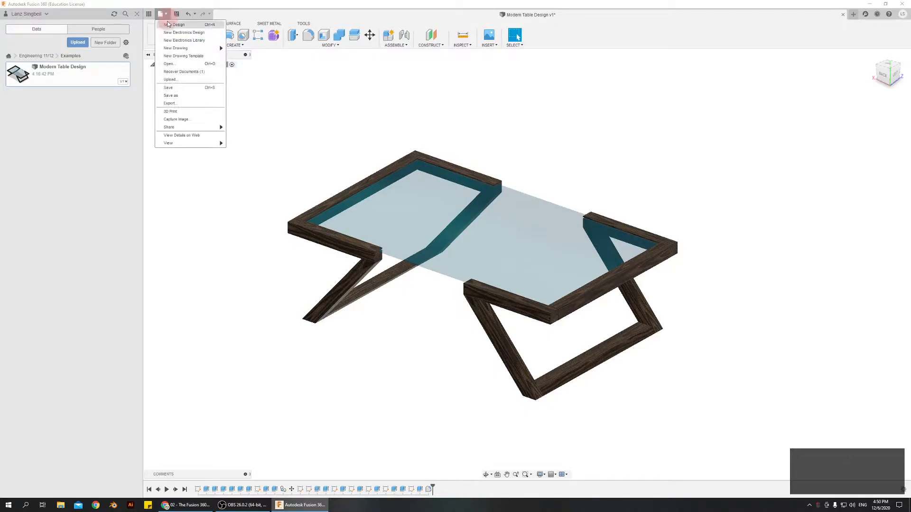
click(196, 26)
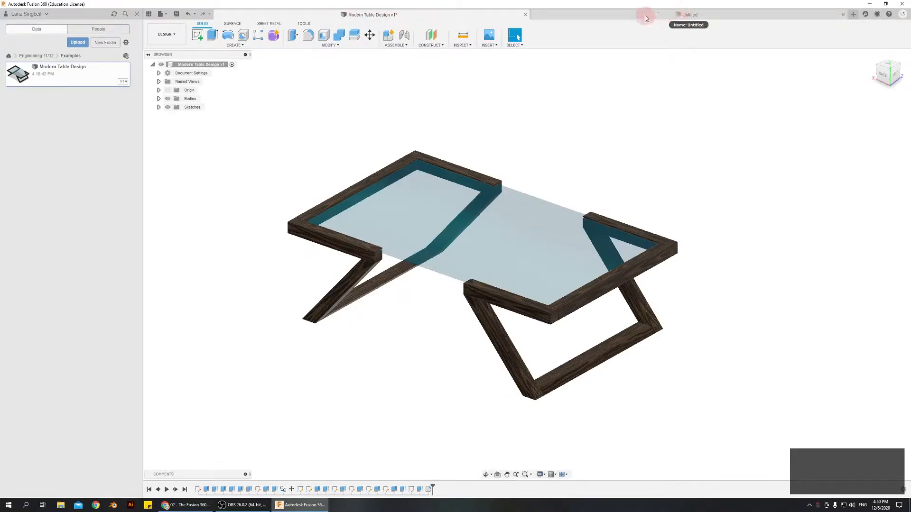
click(644, 15)
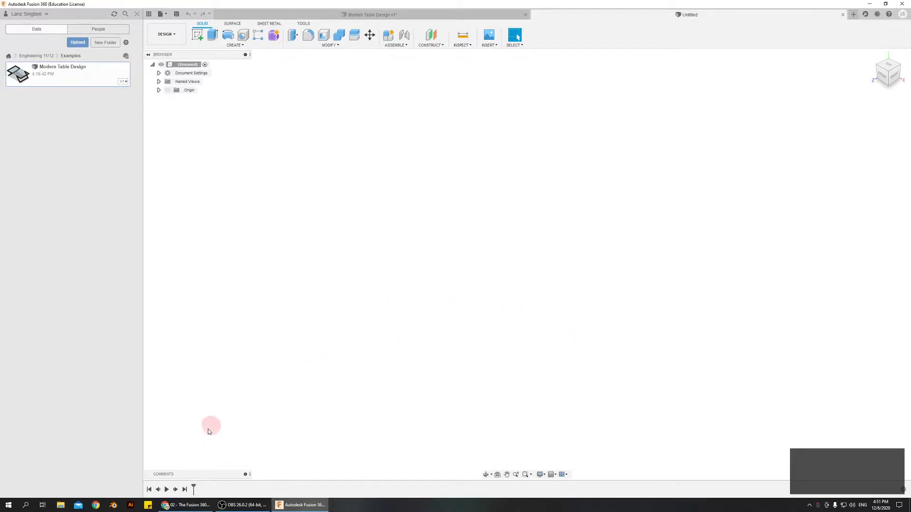
Switch to the Google Slides presentation to read the Practice Activity #2 instructions, and return to Fusion 360.
click(186, 505)
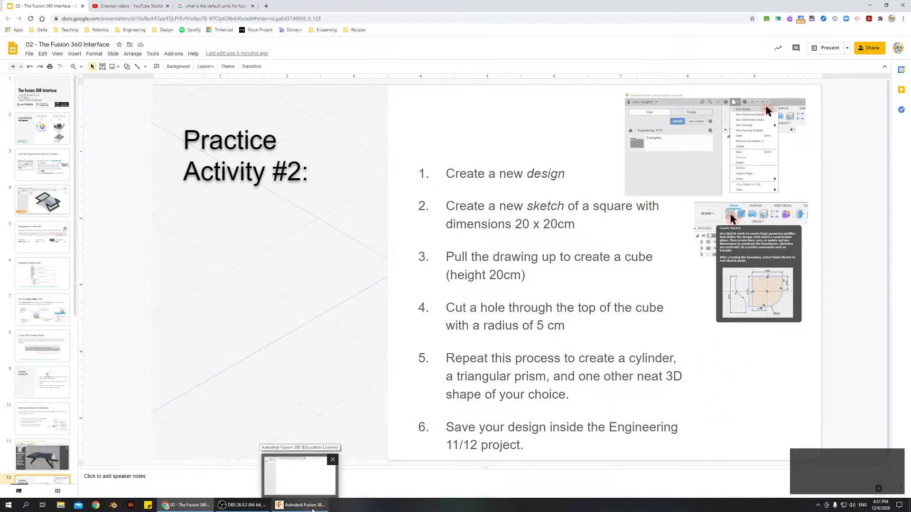
click(303, 505)
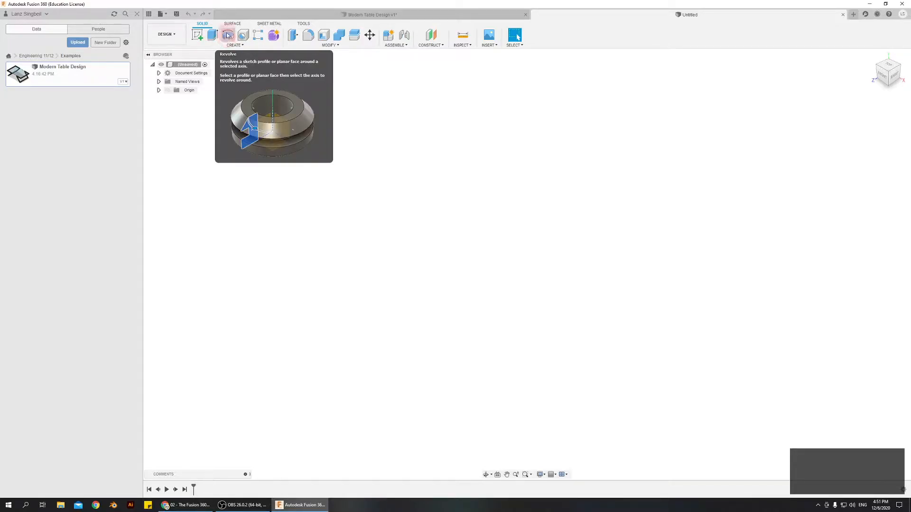
Start a sketch on the horizontal origin plane and draw a two-point rectangle about 200 x 200 mm with one corner at the origin.
click(198, 40)
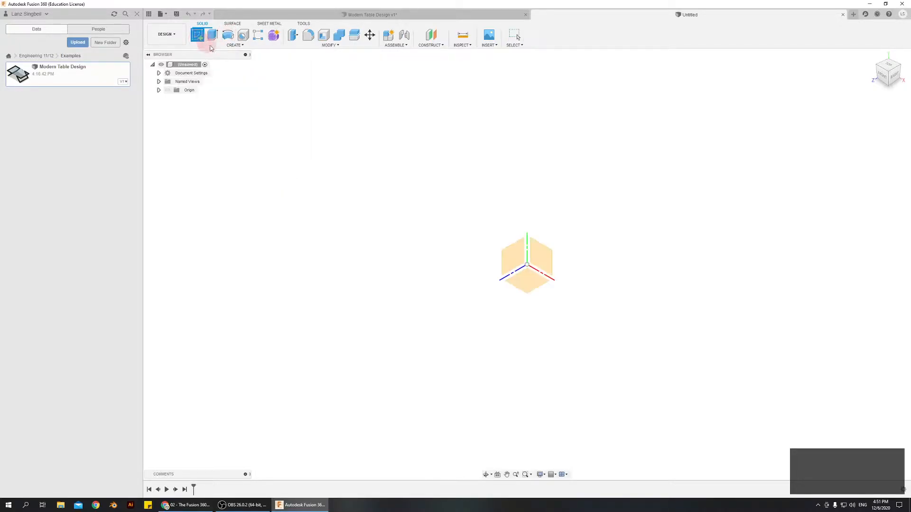
click(529, 286)
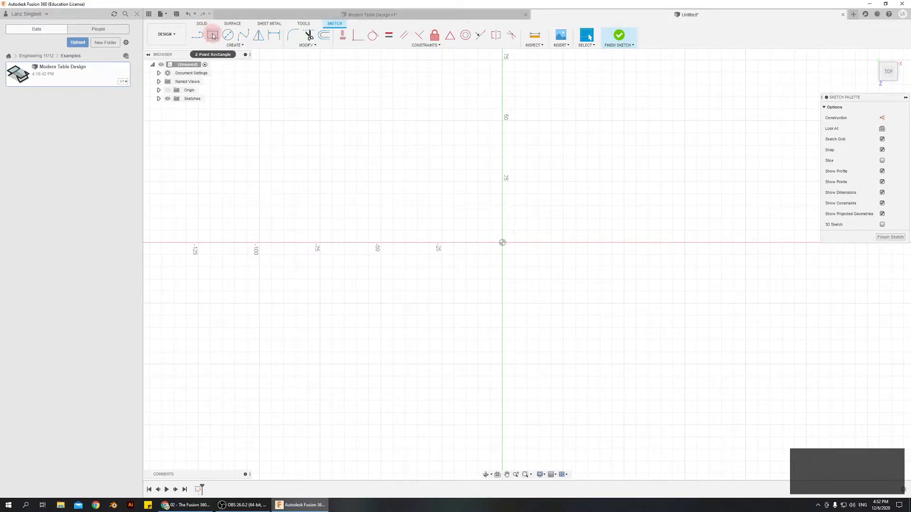
scroll(504, 145, down, 5)
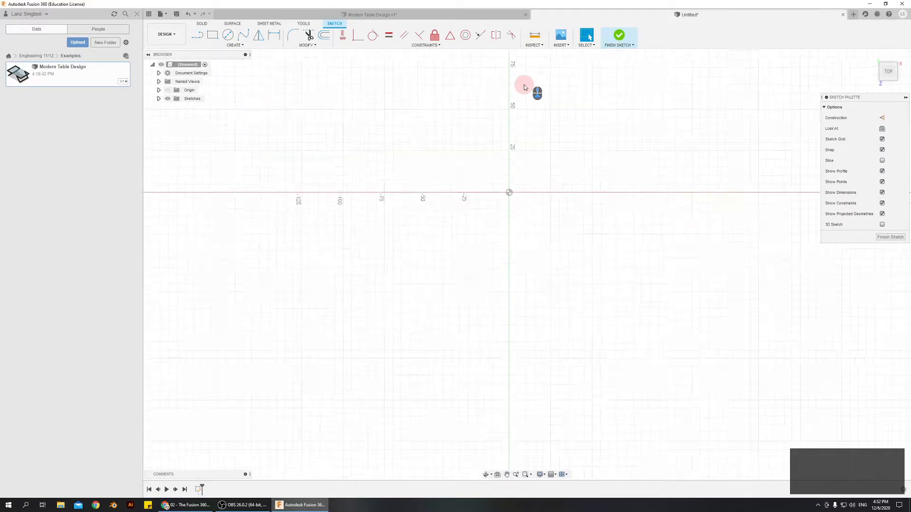
mouse_move(577, 105)
middle_down()
mouse_move(536, 207)
mouse_move(539, 254)
middle_up()
scroll(502, 241, up, 2)
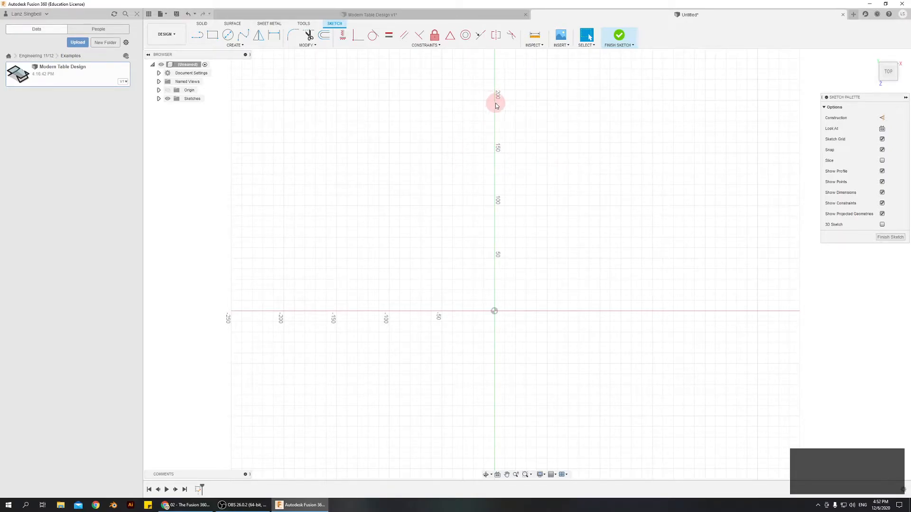
click(212, 35)
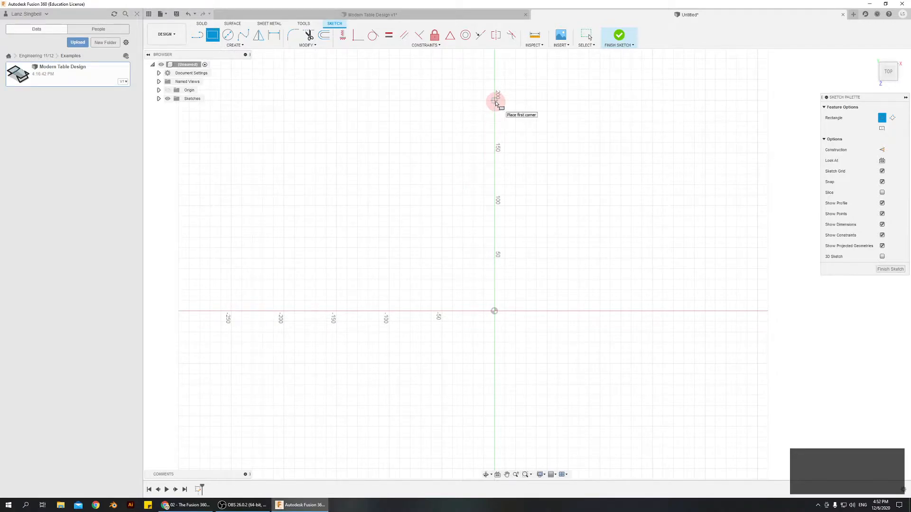
mouse_move(496, 103)
mouse_down()
mouse_move(610, 204)
mouse_move(664, 308)
mouse_move(704, 311)
mouse_up()
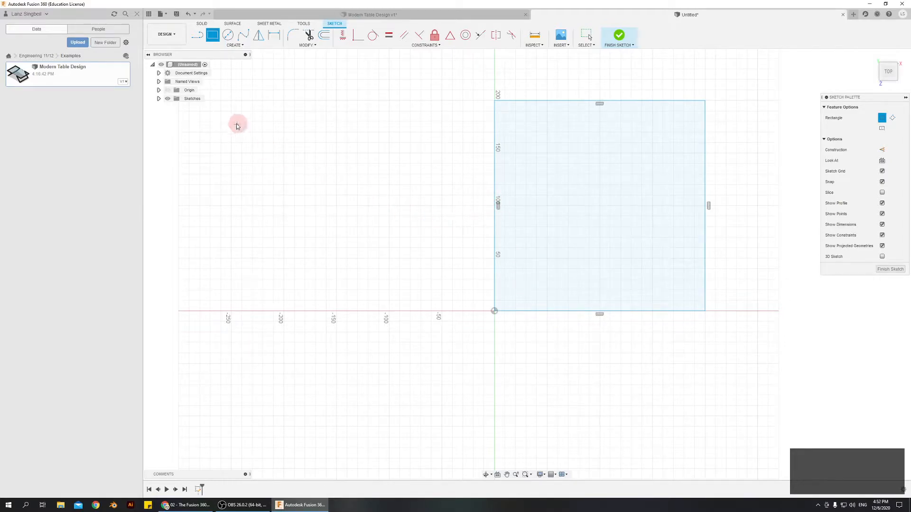
Dimension the rectangle's upper edge at 150 mm and change that dimension to 200 mm.
click(275, 38)
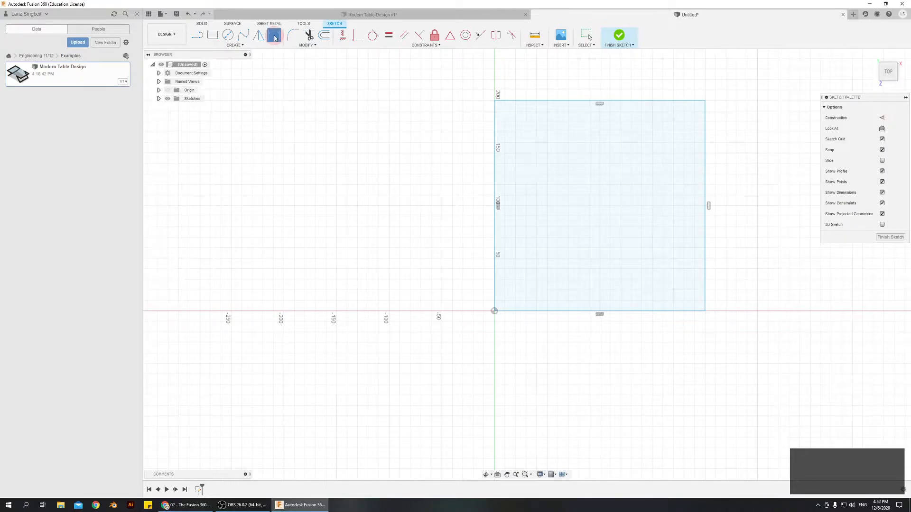
click(616, 105)
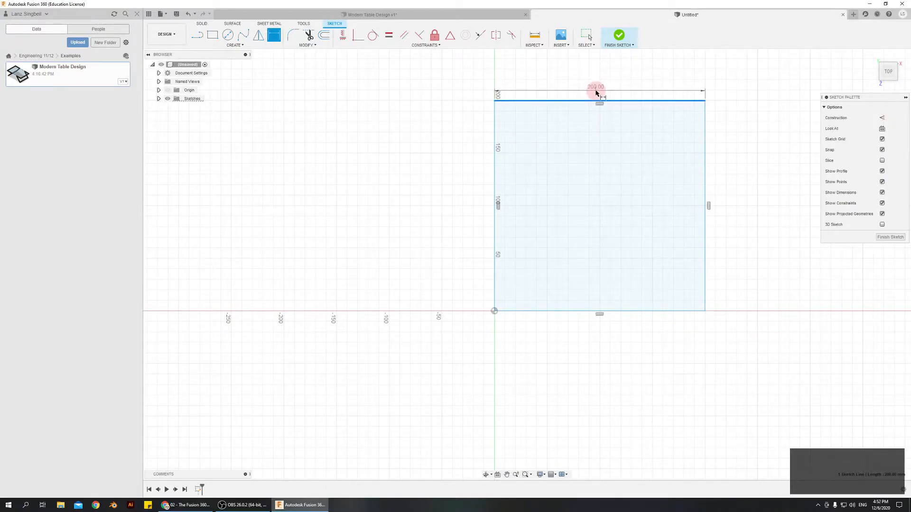
click(596, 83)
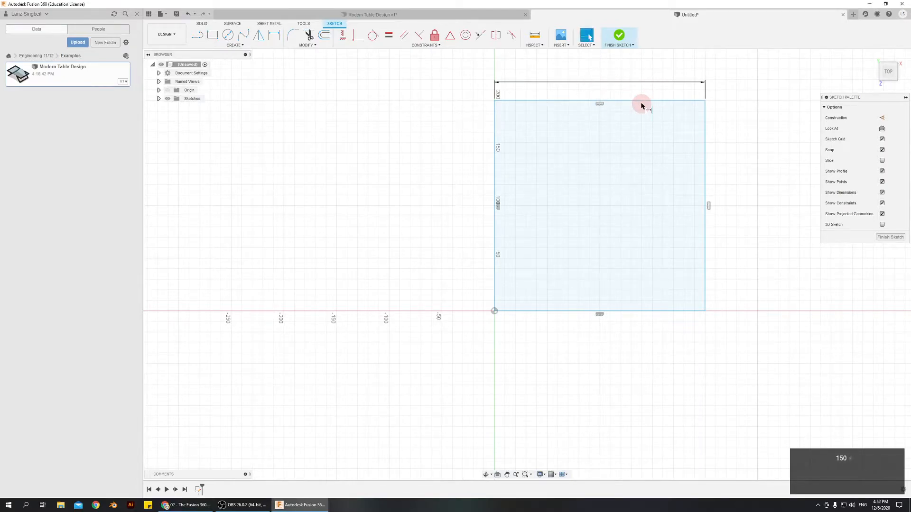
key(Return)
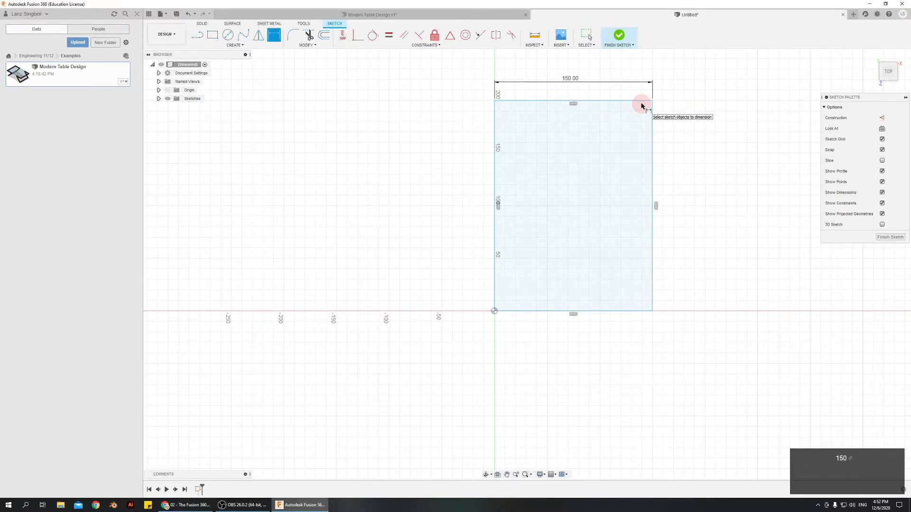
double_click(580, 86)
text(200)
key(Return)
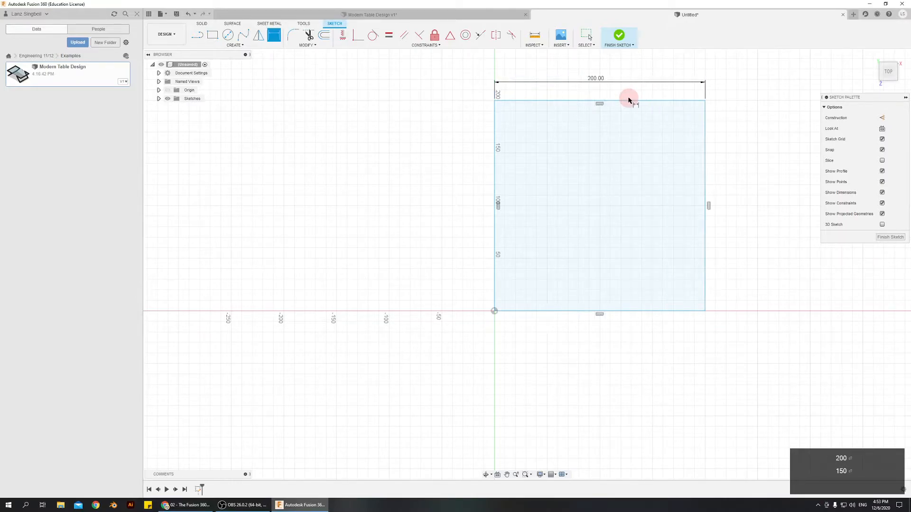
Dimension the rectangle's left edge at 200 mm and finish the sketch.
click(498, 217)
click(443, 210)
key(Return)
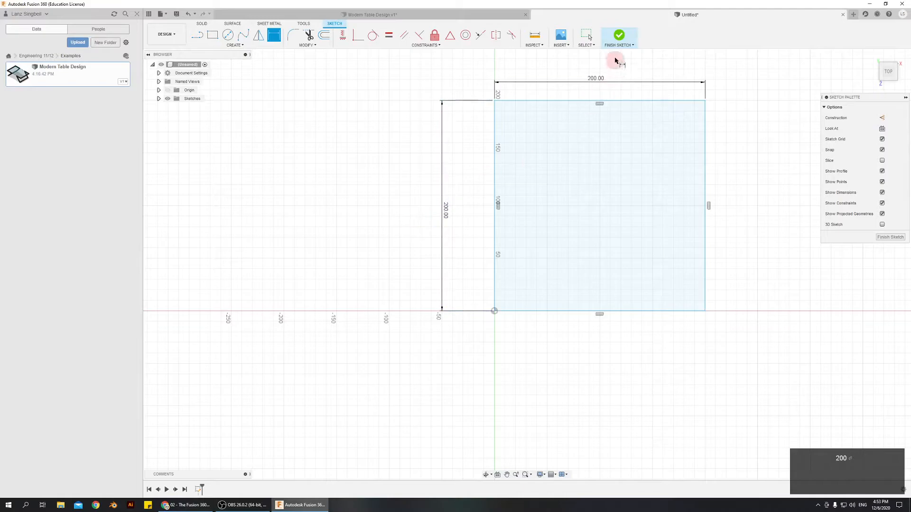
click(618, 35)
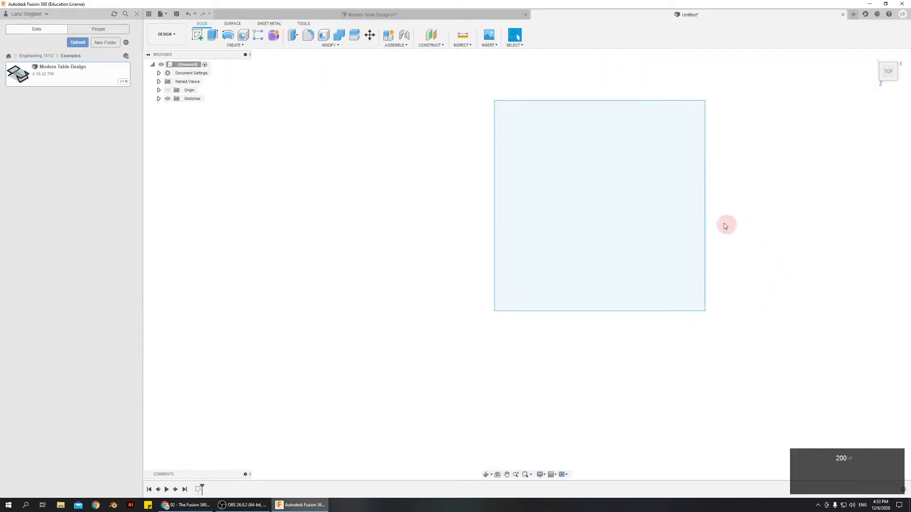
Extrude the square profile upward 200 mm as a new body to form a cube.
mouse_move(568, 391)
middle_down()
mouse_move(492, 404)
mouse_move(514, 339)
mouse_move(496, 340)
mouse_move(505, 349)
middle_up()
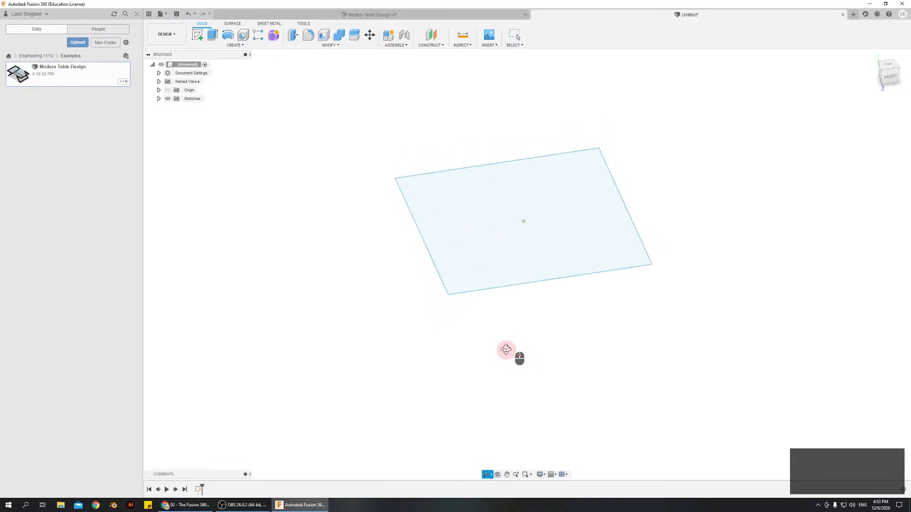
mouse_move(602, 303)
shift+middle_down()
mouse_move(593, 295)
mouse_move(626, 289)
mouse_move(596, 300)
shift+middle_up()
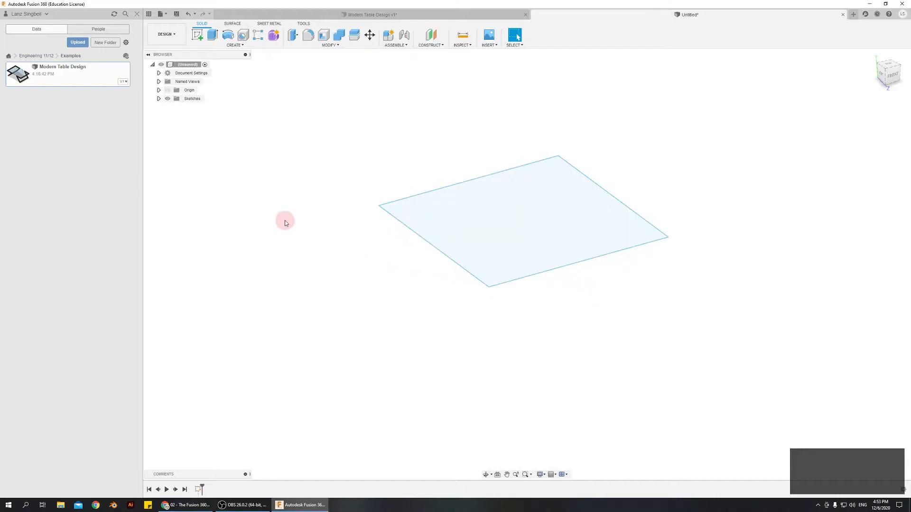
click(213, 35)
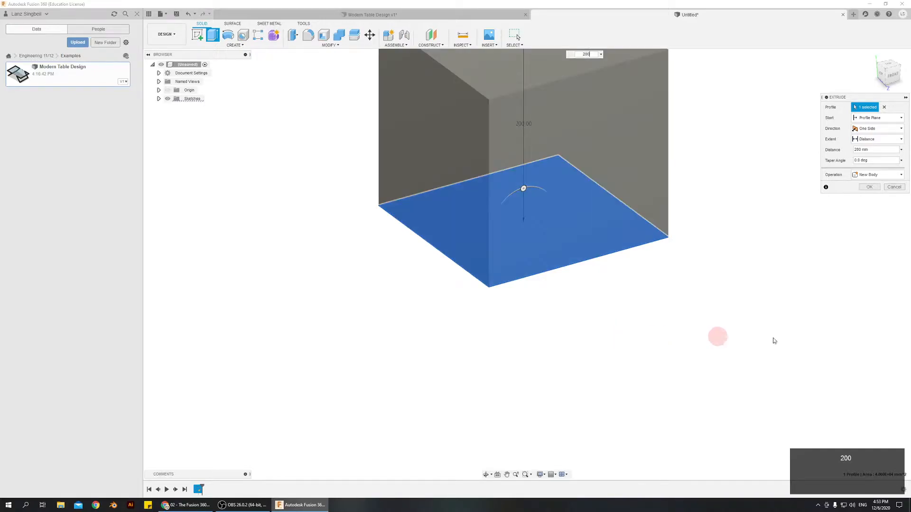
scroll(646, 168, up, 5)
scroll(725, 74, down, 3)
scroll(724, 72, down, 1)
shift+middle_drag(702, 101, 695, 134)
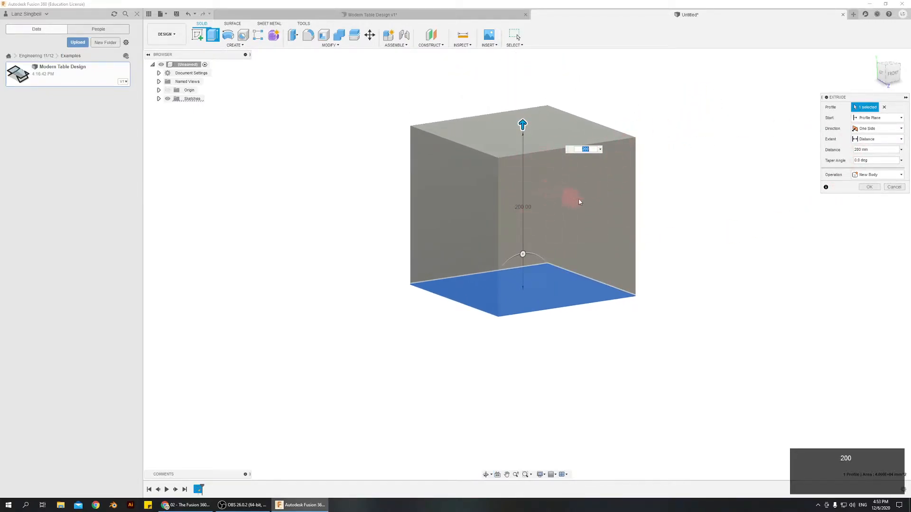
click(872, 188)
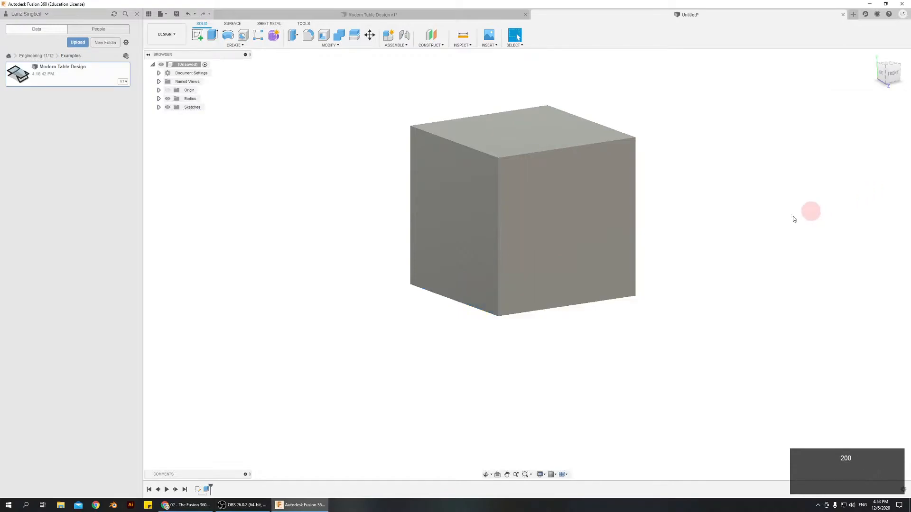
Start a new sketch on the horizontal origin plane and draw a 200 mm diameter center circle to the left of the cube.
middle_drag(687, 234, 631, 226)
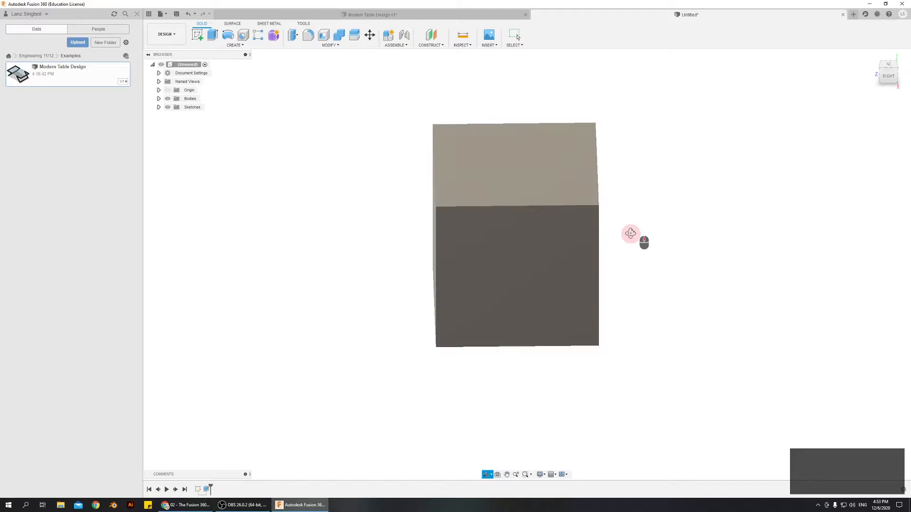
shift+middle_drag(699, 248, 571, 211)
shift+middle_drag(655, 244, 738, 212)
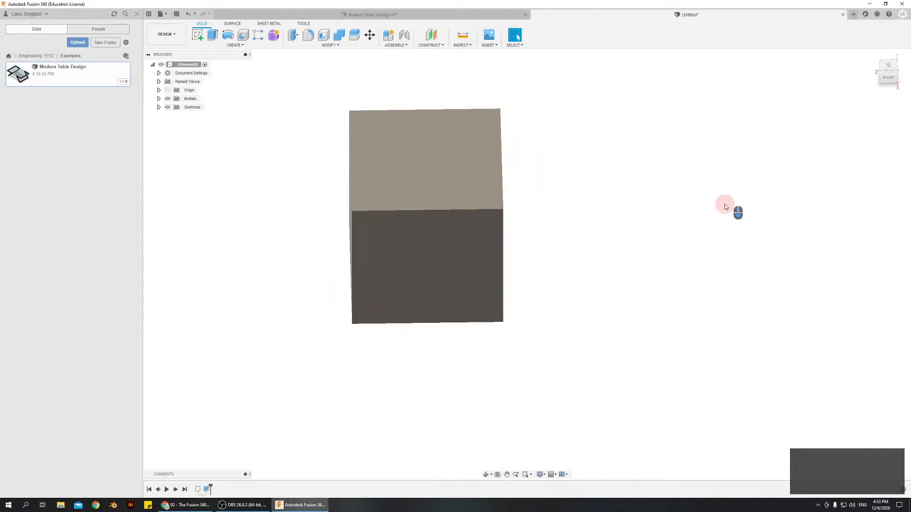
click(196, 41)
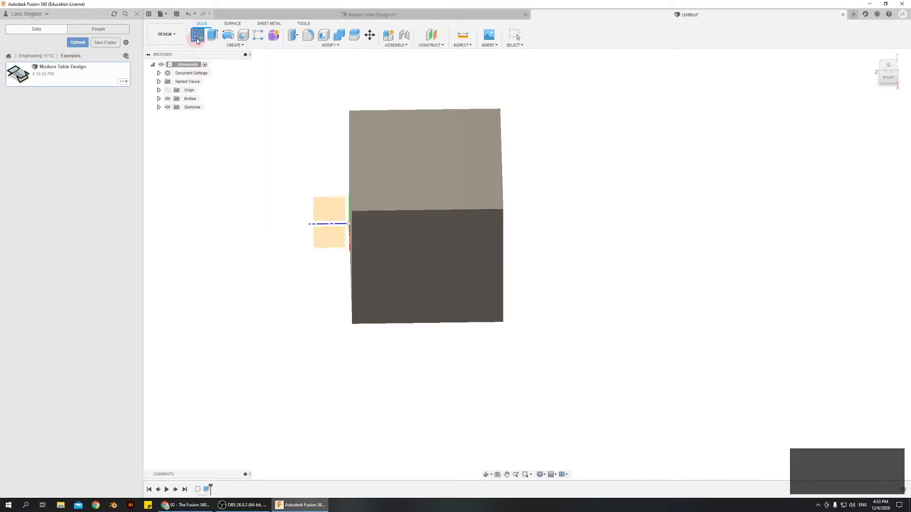
click(326, 241)
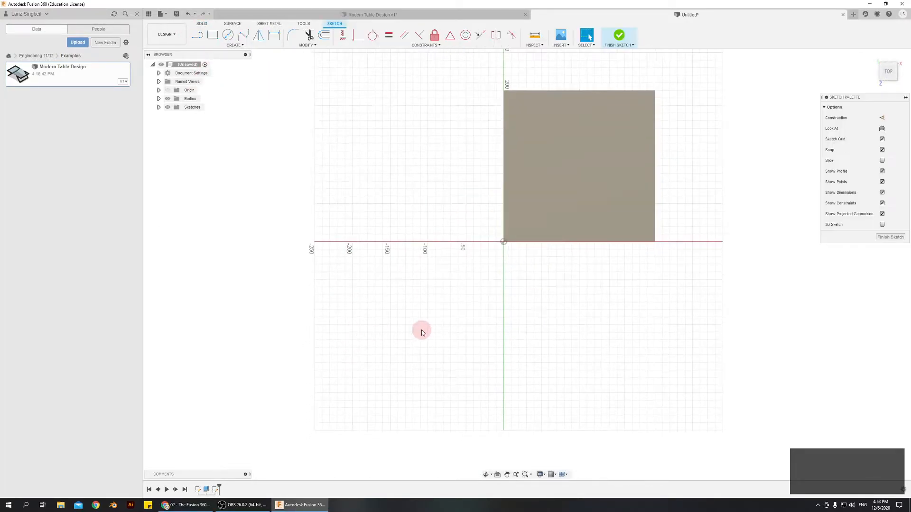
scroll(387, 135, down, 3)
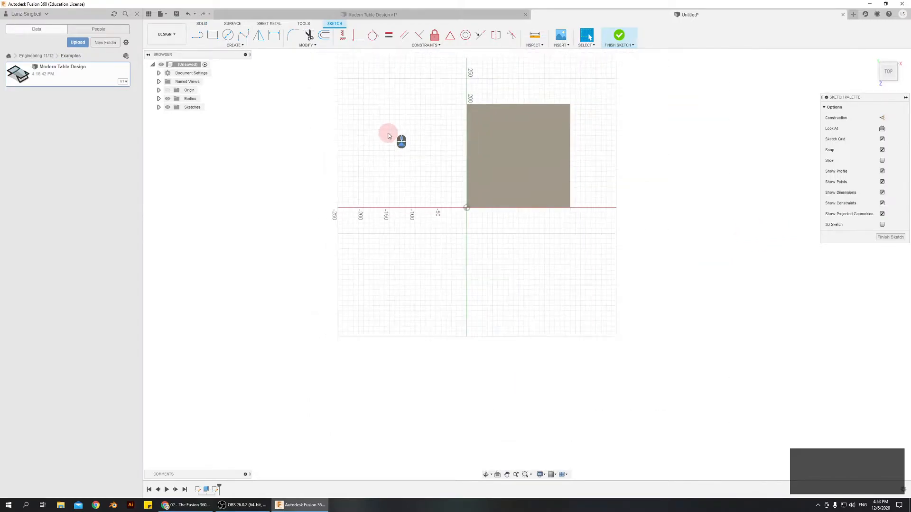
scroll(321, 106, up, 4)
click(227, 36)
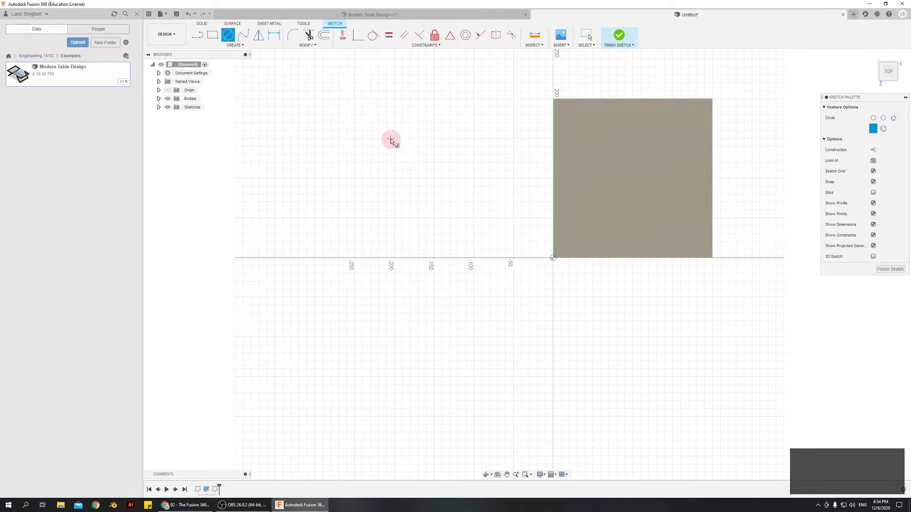
click(393, 139)
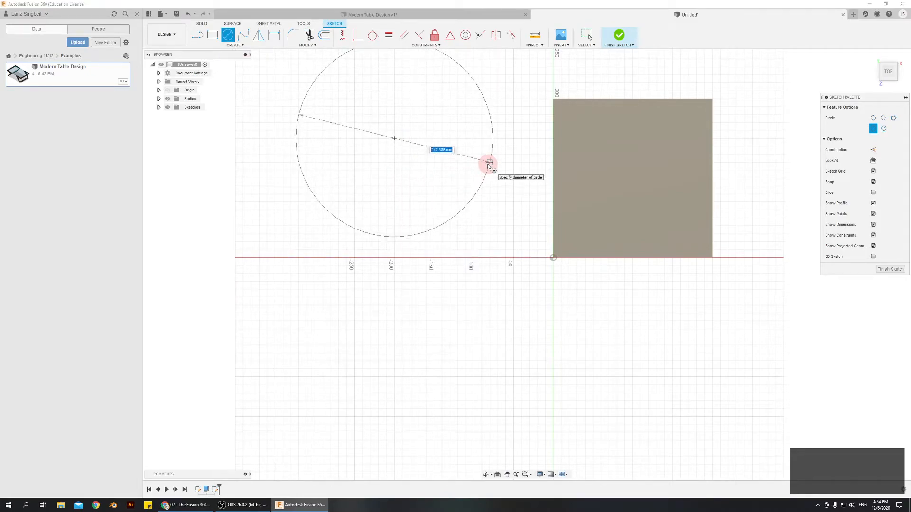
key(Return)
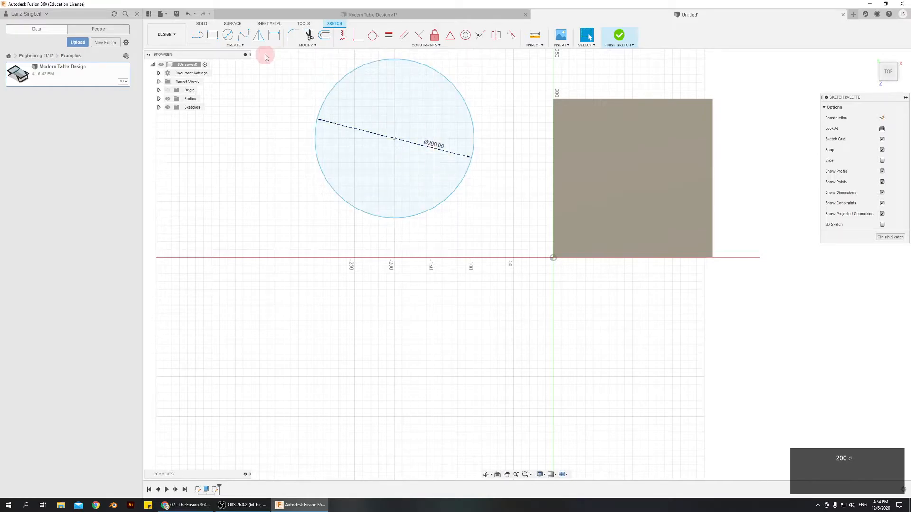
Move the circle's center to about X -140 mm, Z -100 mm so it lines up beside the cube, and finish the sketch.
click(587, 37)
click(417, 129)
drag(395, 137, 441, 181)
click(441, 181)
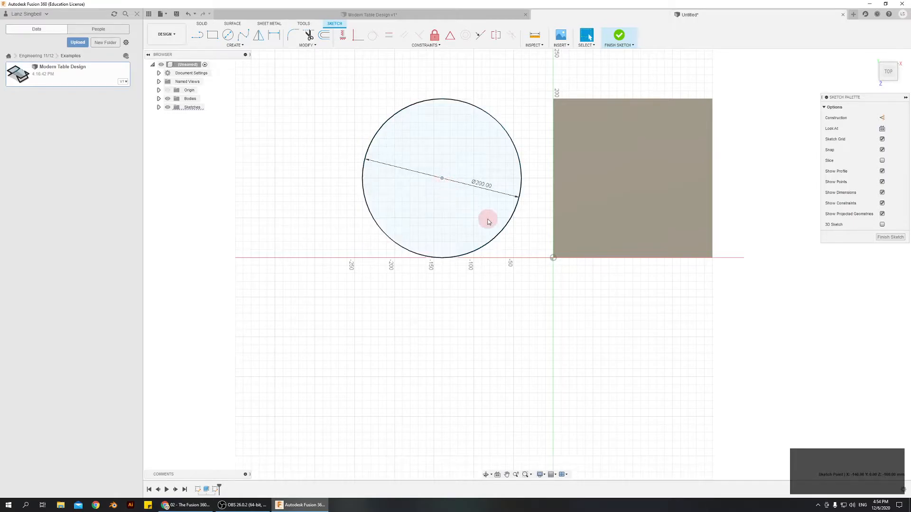
click(485, 320)
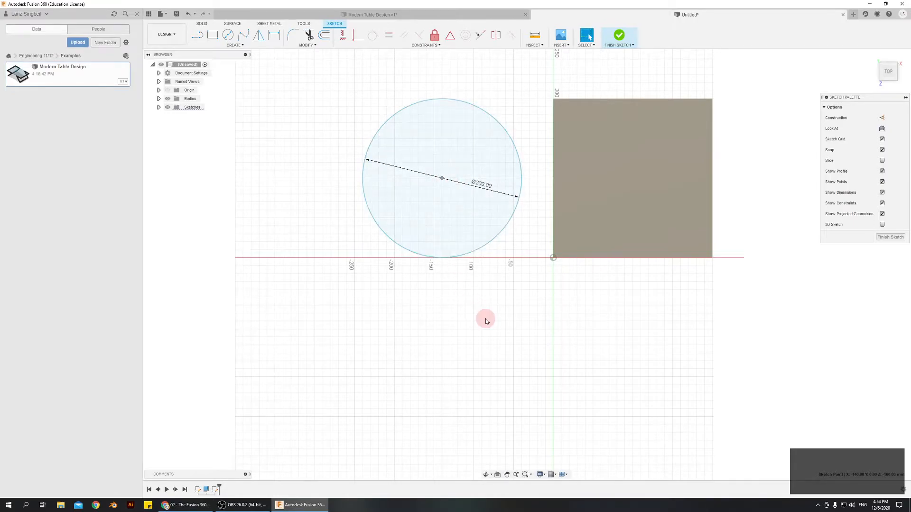
click(890, 237)
Extrude the circle profile upward 200 mm as a new body to form a cylinder.
shift+middle_drag(474, 349, 513, 261)
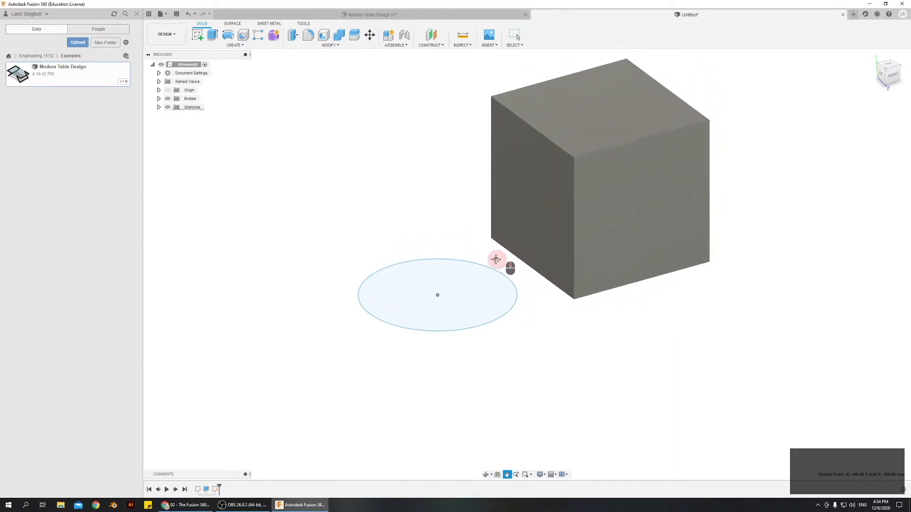
click(212, 38)
click(454, 318)
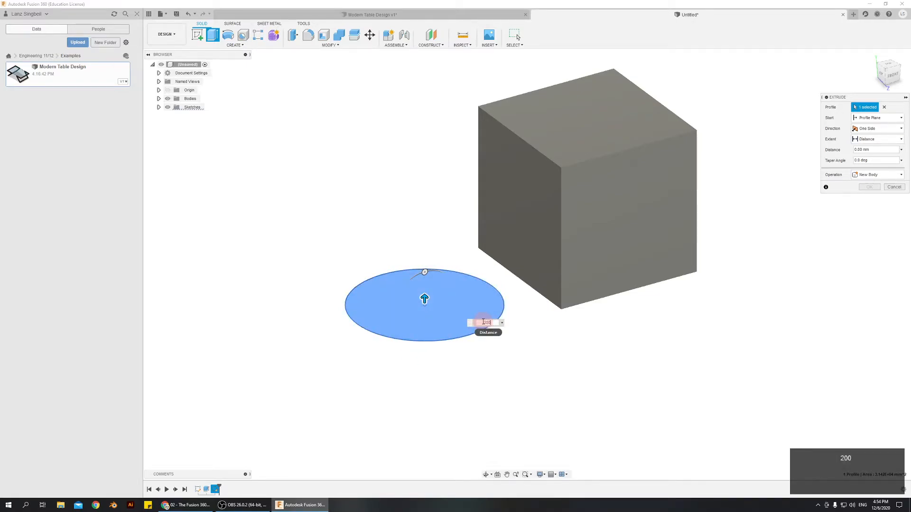
key(Return)
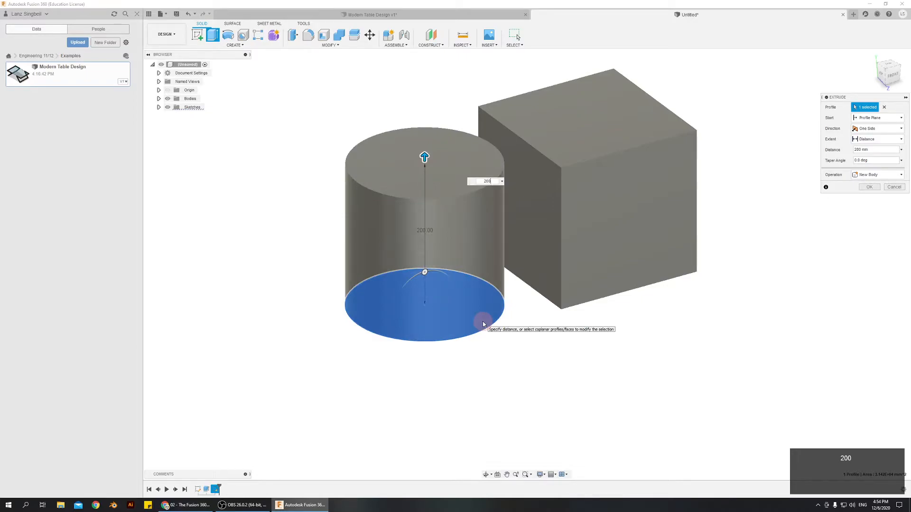
key(Return)
Start a new sketch on the horizontal origin plane and draw a horizontal line about 200 mm long in front of the cylinder.
shift+middle_drag(664, 364, 458, 288)
scroll(317, 147, up, 3)
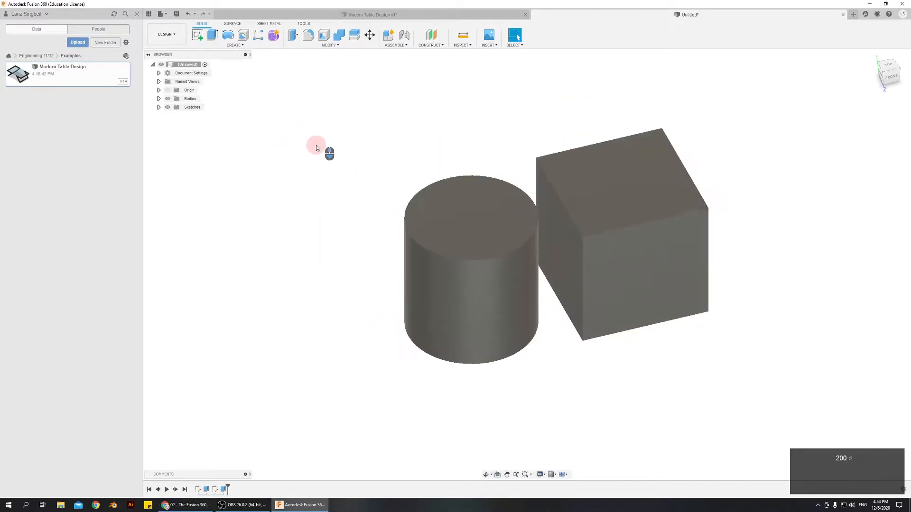
click(196, 37)
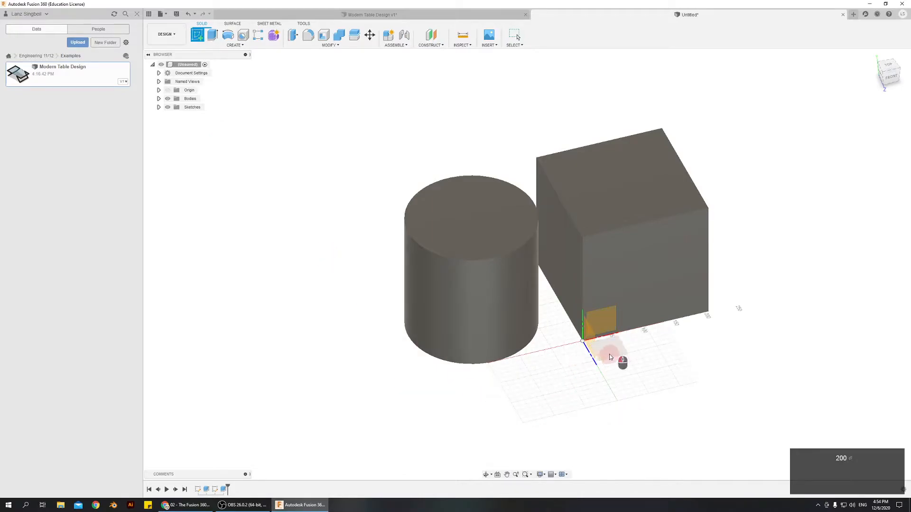
click(610, 357)
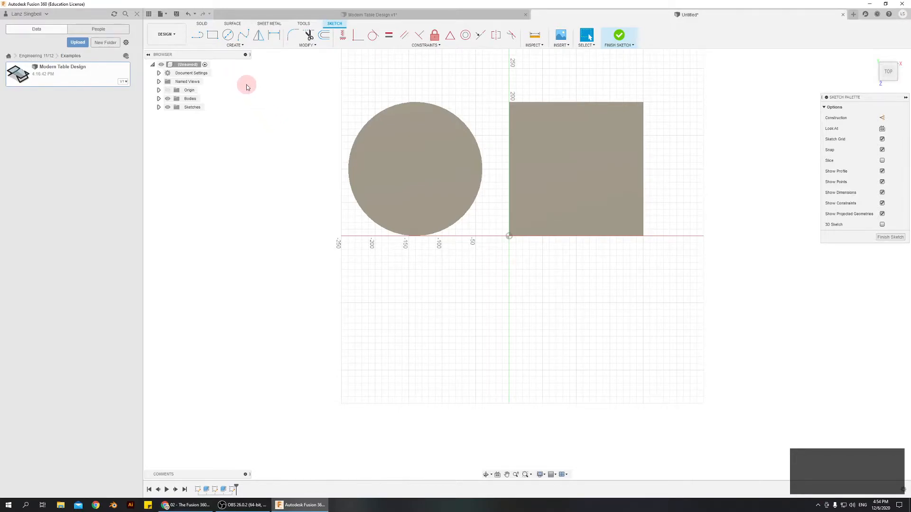
click(196, 38)
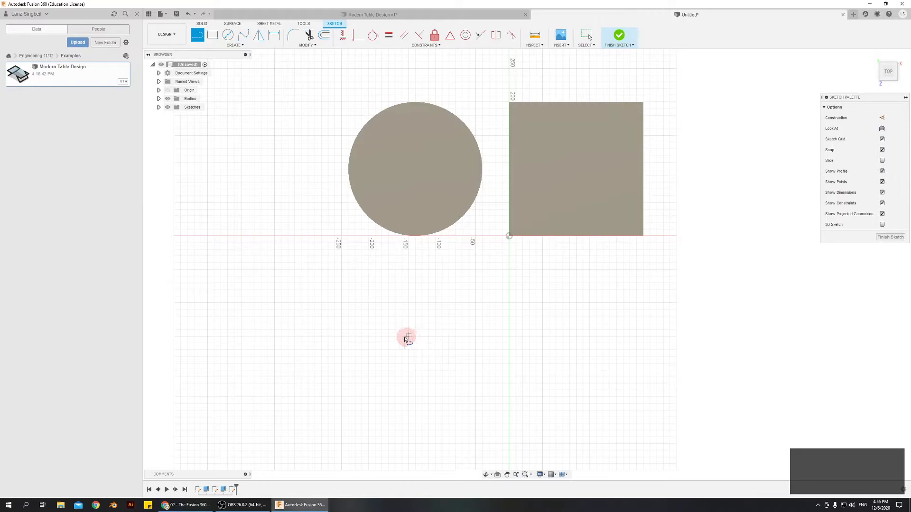
click(375, 337)
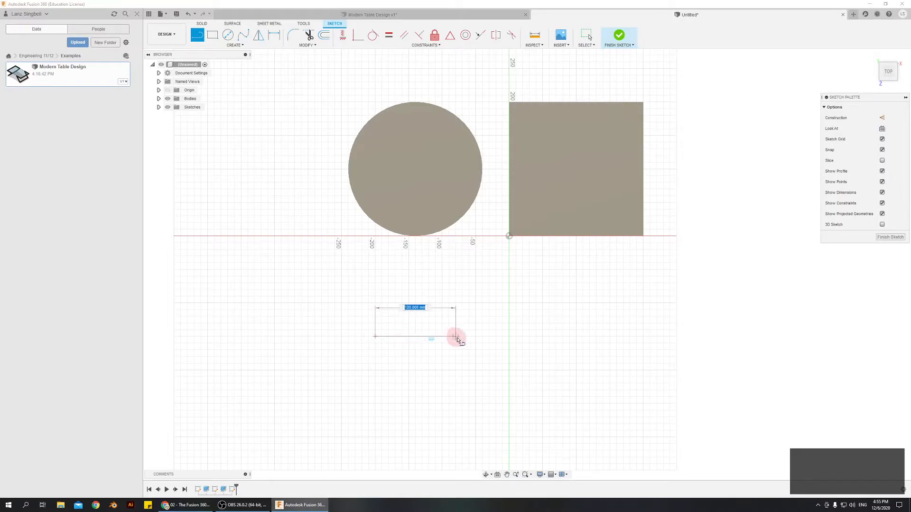
click(510, 338)
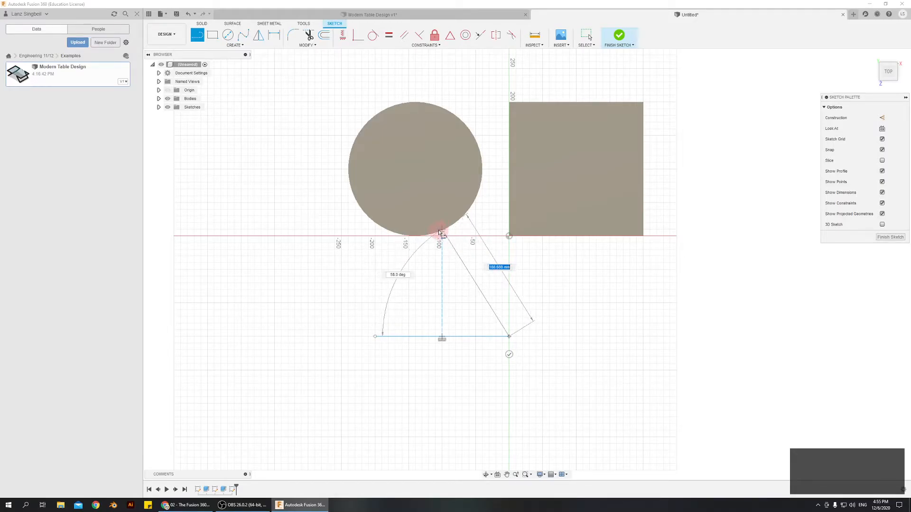
Draw a 200 mm sloping side from the base line's right end and close the triangle with a third line.
text(200)
key(Return)
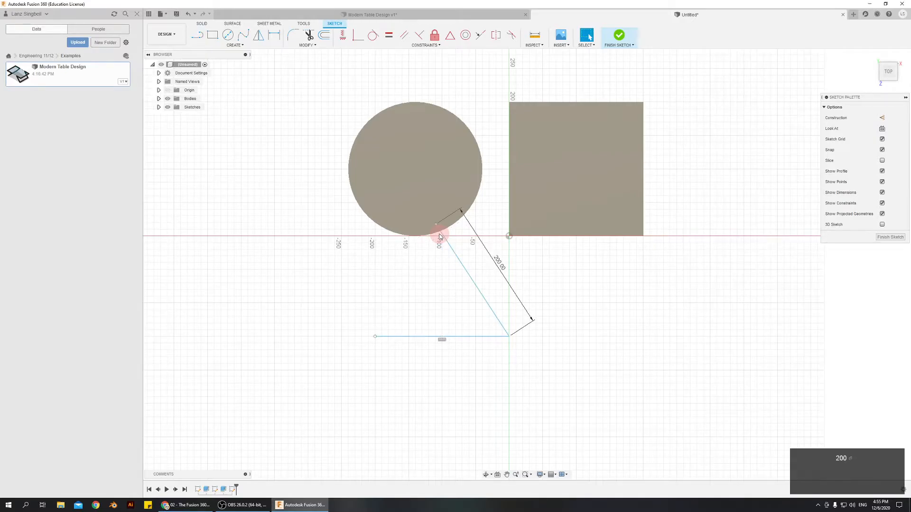
click(437, 226)
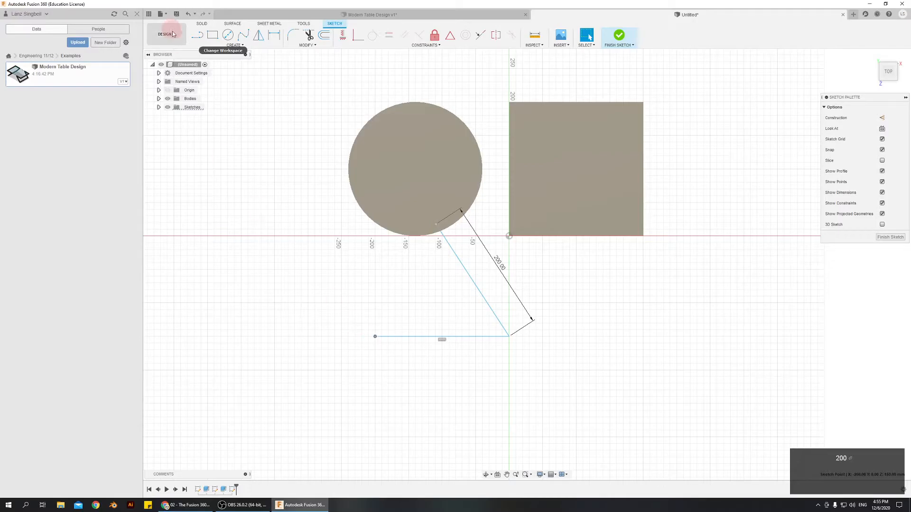
click(197, 34)
click(375, 337)
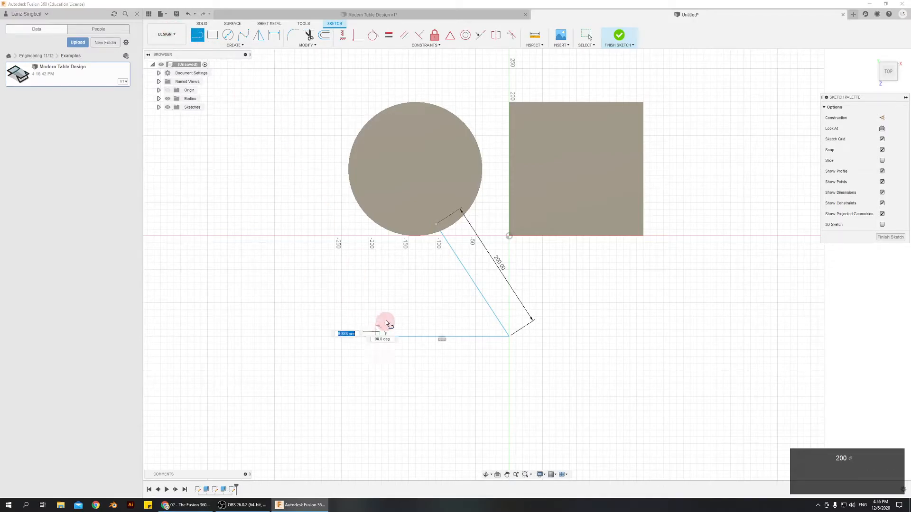
click(437, 227)
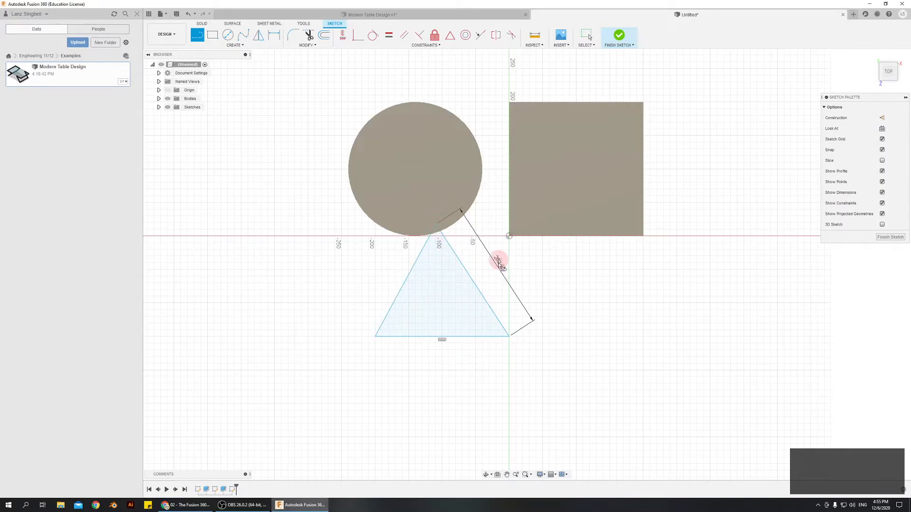
Try reshaping the triangle by shifting its apex toward the cube.
click(587, 36)
click(444, 261)
click(464, 292)
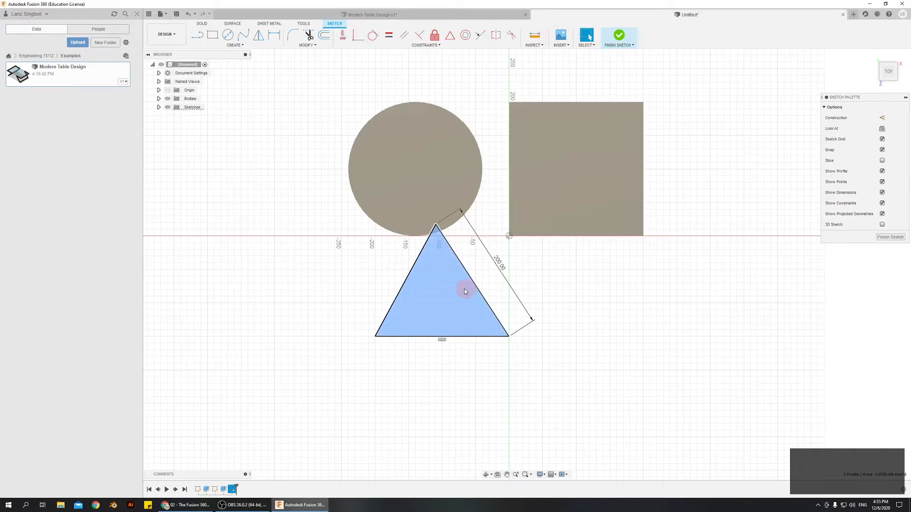
click(436, 225)
drag(436, 227, 469, 240)
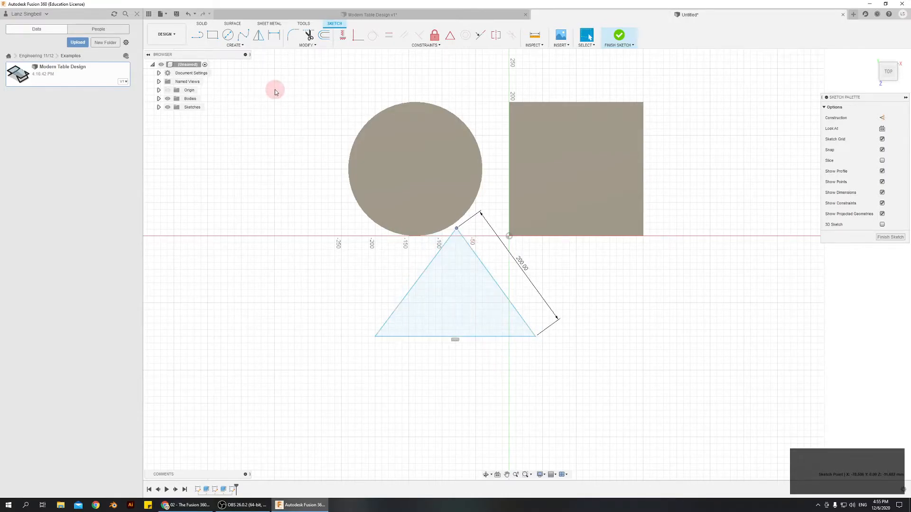
Dimension the triangle's left side and its base at 200 mm each.
click(273, 35)
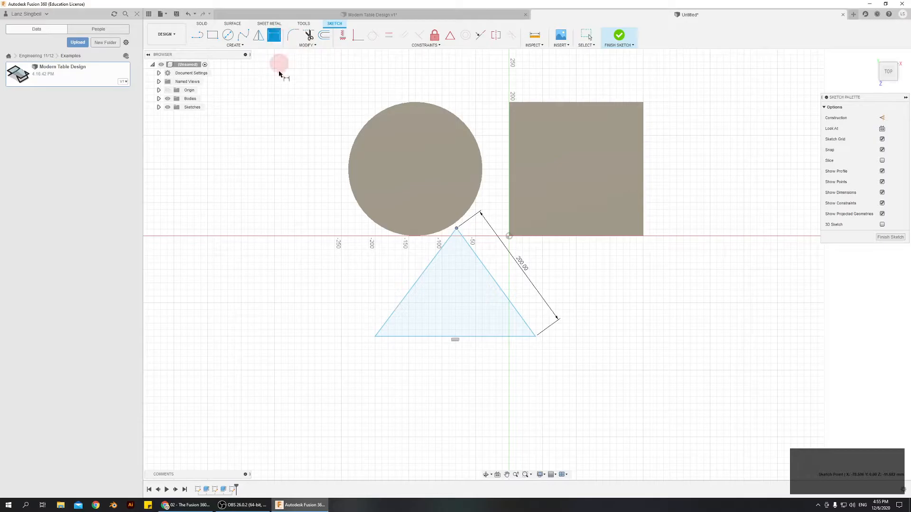
click(417, 282)
click(393, 262)
text(20)
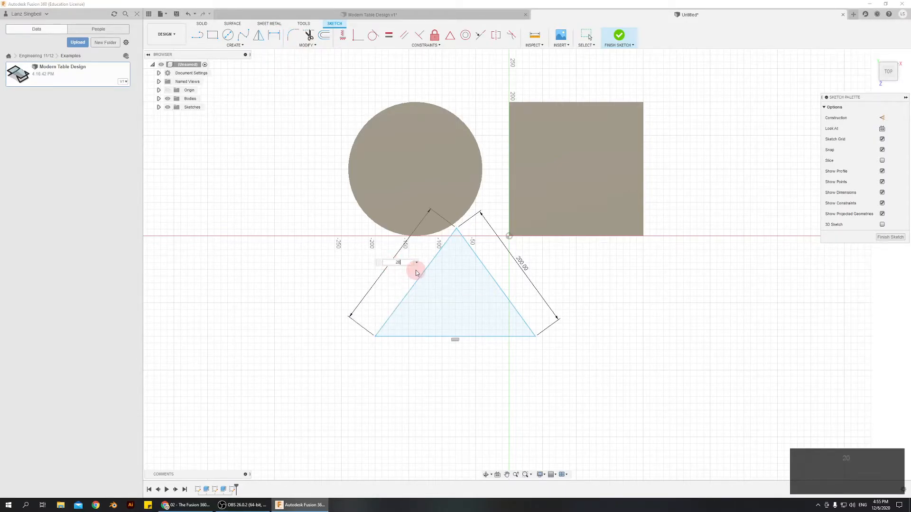
text(0)
key(Return)
click(460, 337)
click(452, 355)
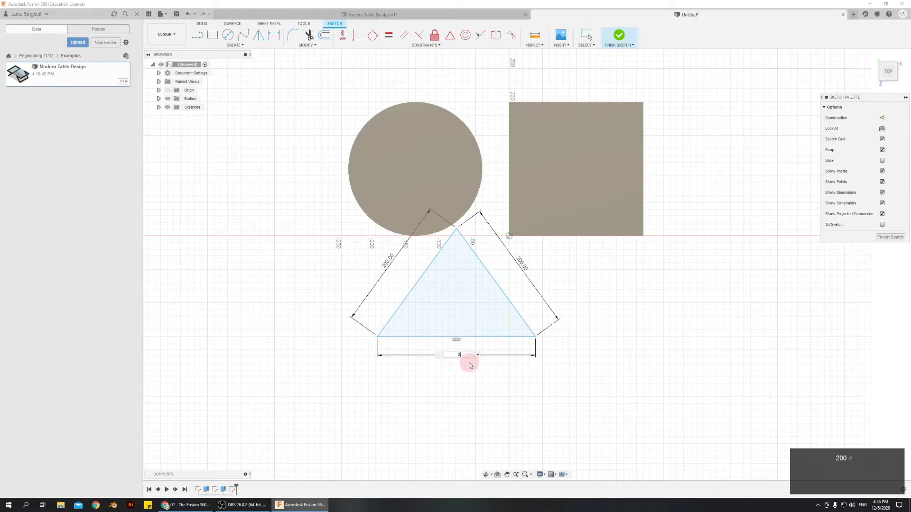
text(200)
key(Return)
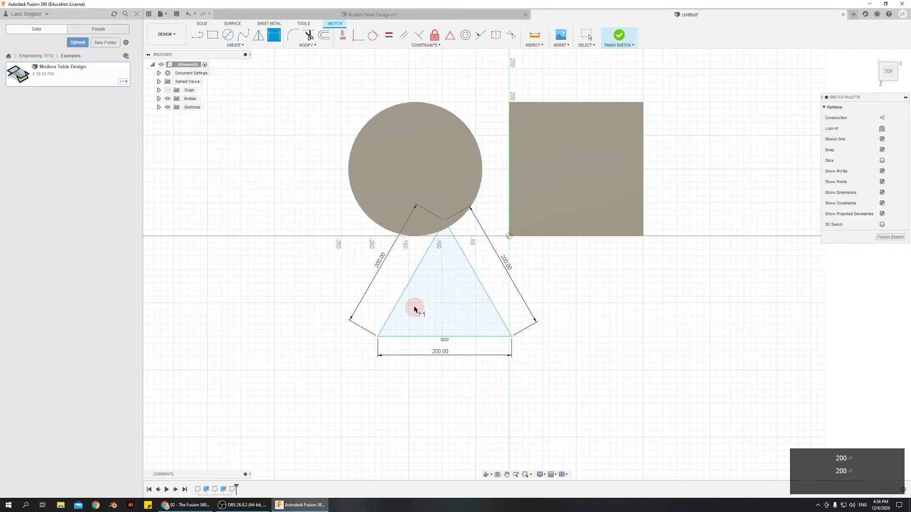
Select the whole triangle and move it forward and toward the cube so it clears the cylinder's footprint.
click(586, 35)
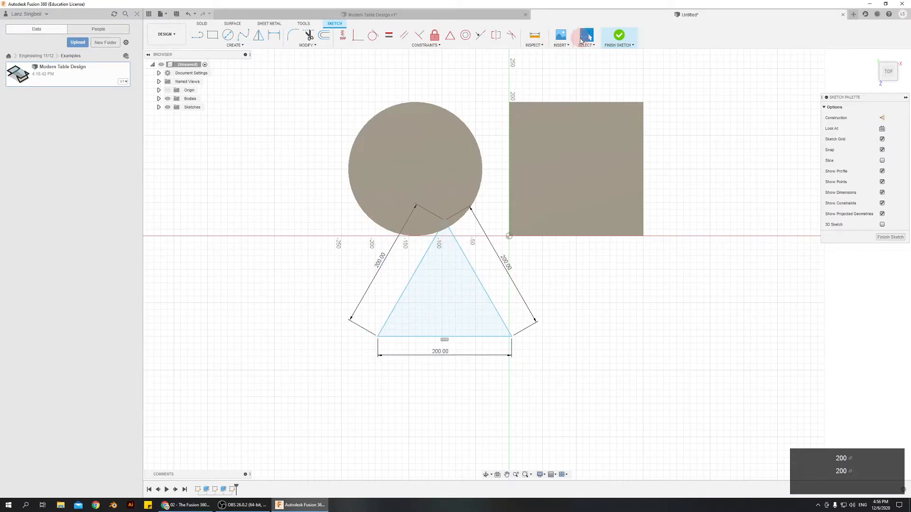
drag(332, 198, 561, 376)
drag(447, 231, 490, 263)
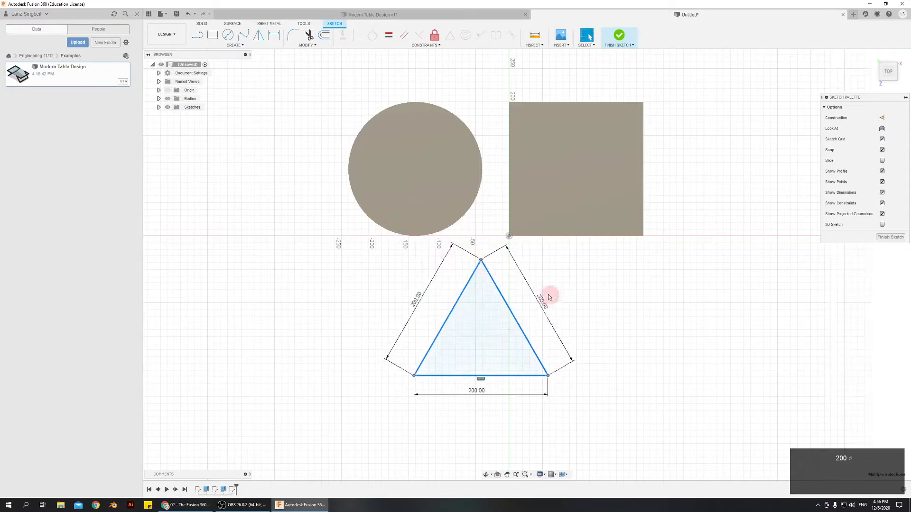
Try repositioning the whole triangle sideways in front of the cylinder and cube.
drag(317, 250, 594, 422)
drag(482, 261, 455, 261)
drag(304, 249, 582, 418)
drag(464, 325, 555, 334)
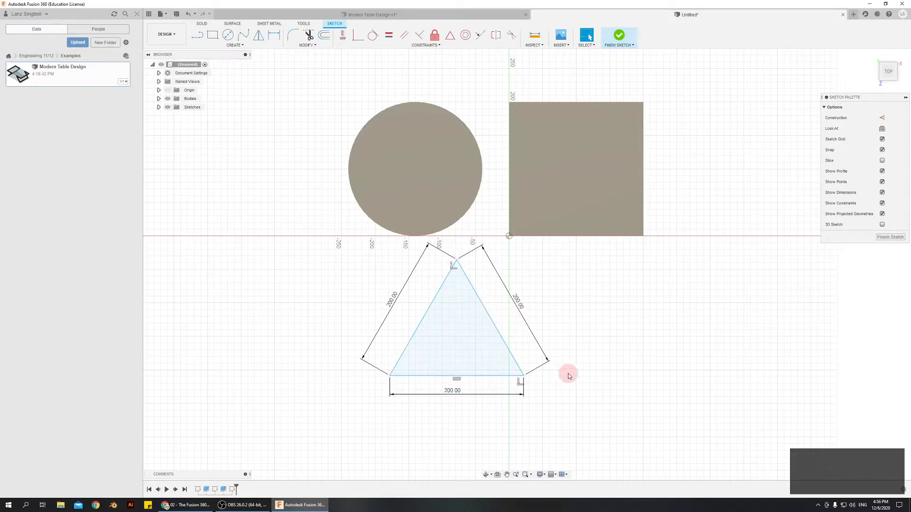
drag(356, 248, 567, 411)
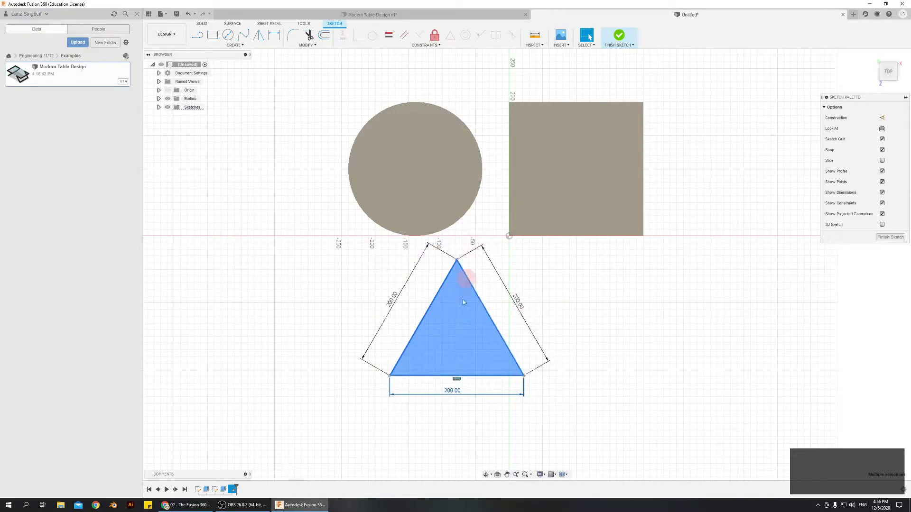
click(450, 354)
drag(347, 229, 577, 405)
drag(456, 261, 475, 272)
click(488, 340)
drag(309, 257, 607, 457)
drag(475, 272, 453, 267)
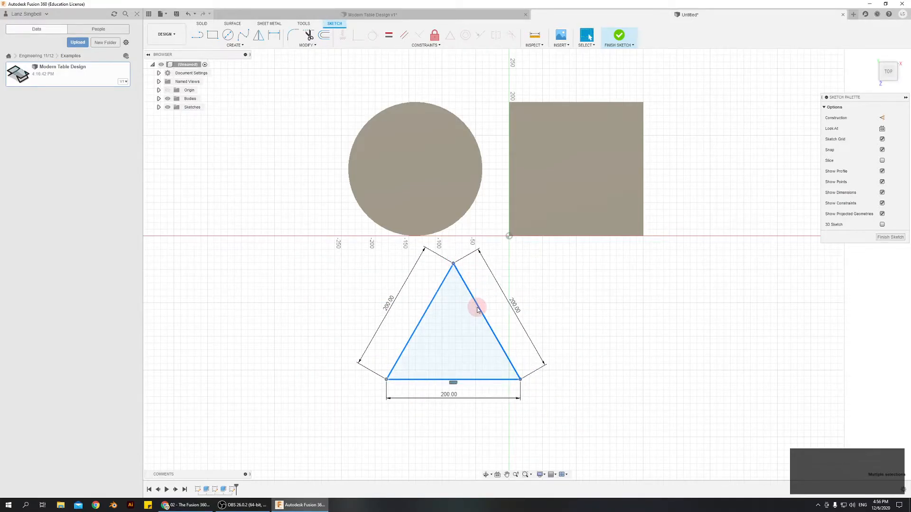
Move the triangle so its apex lies in front of the gap between the cylinder and cube, and finish the sketch.
drag(478, 307, 506, 312)
drag(472, 338, 500, 347)
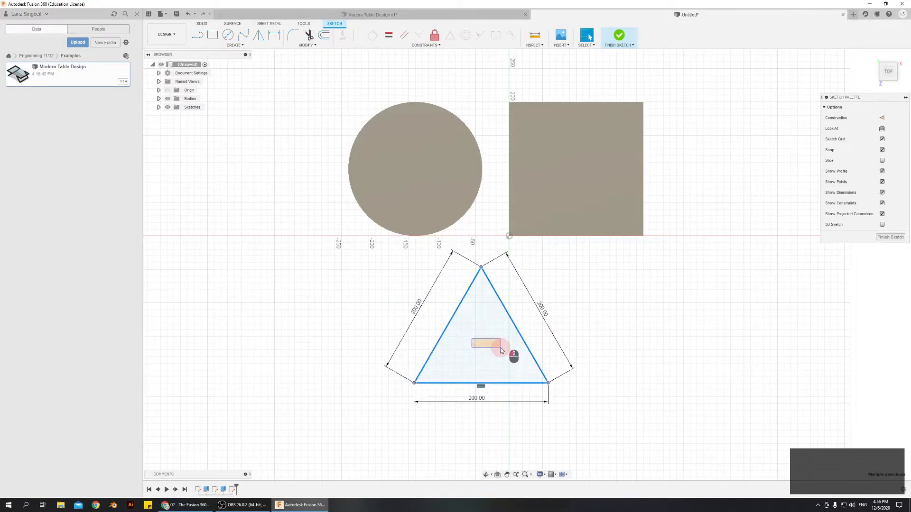
drag(324, 247, 589, 413)
click(618, 358)
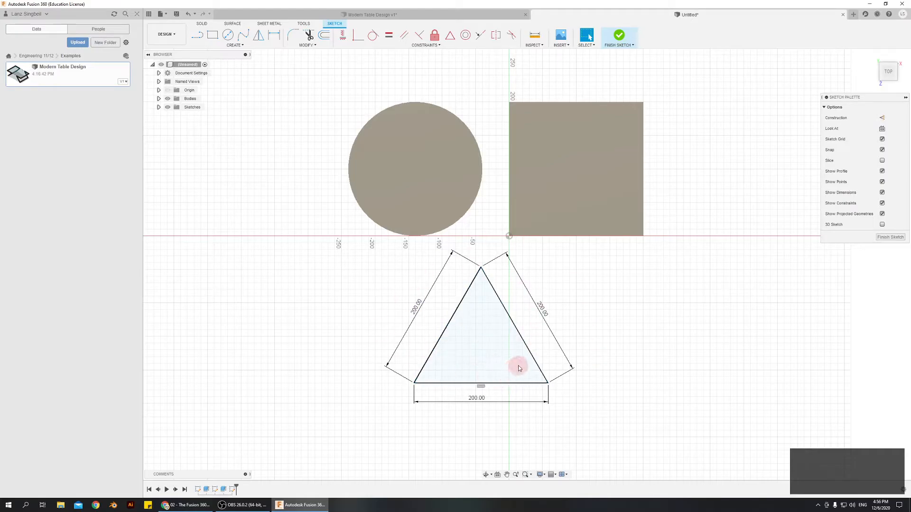
click(890, 237)
Extrude the triangle profile upward 200 mm as a new body to form a triangular prism.
click(212, 35)
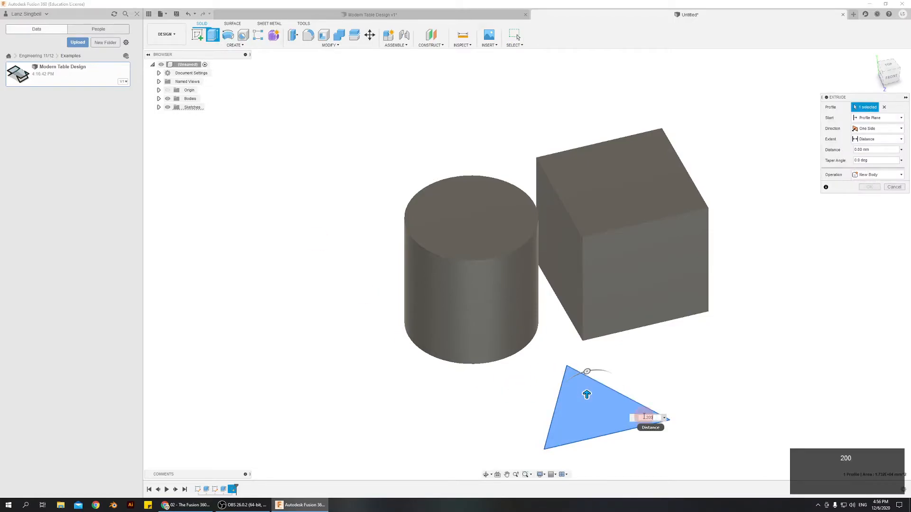
key(Return)
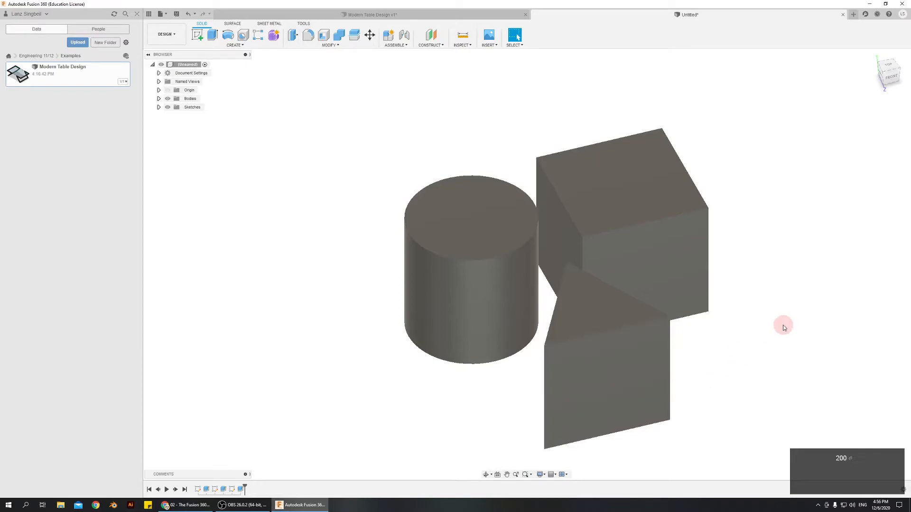
shift+middle_drag(773, 264, 575, 413)
shift+middle_drag(396, 340, 378, 380)
Switch to the Google Slides presentation, review the hole instruction in Practice Activity #2, and return to Fusion 360.
click(184, 510)
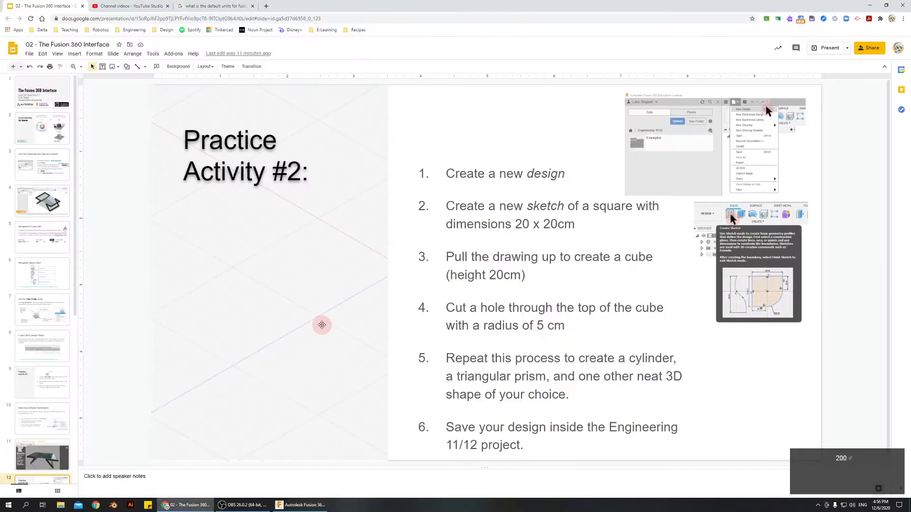
drag(448, 308, 578, 326)
click(566, 328)
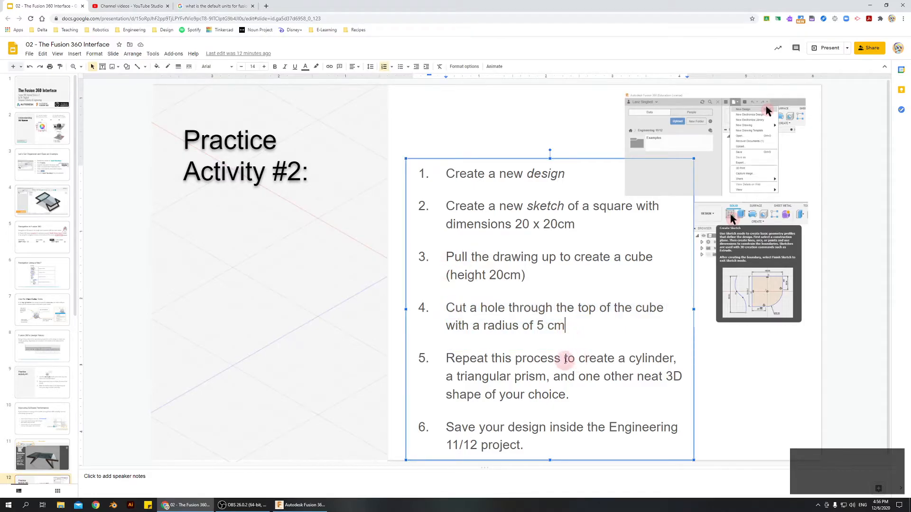
click(183, 511)
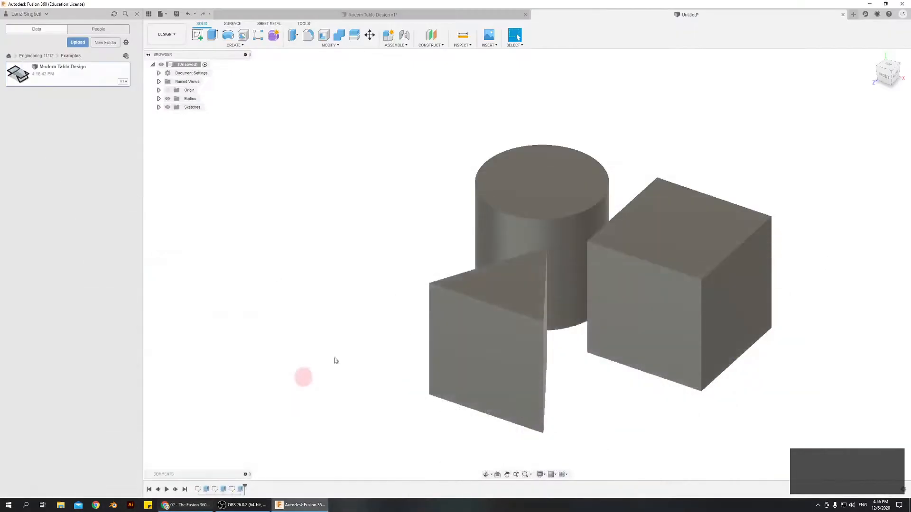
Start a simple hole at the middle of the cube's top face with its extent set to All.
shift+middle_drag(612, 346, 716, 370)
middle_drag(785, 306, 697, 305)
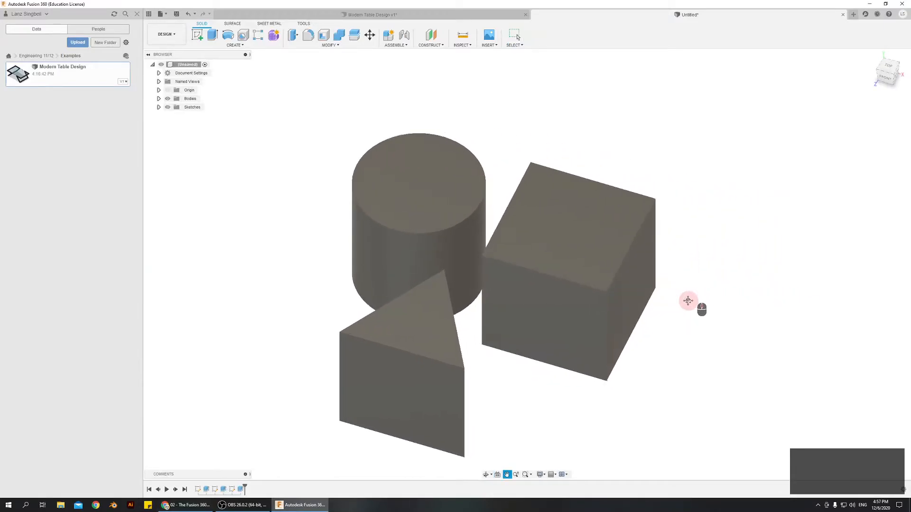
click(242, 38)
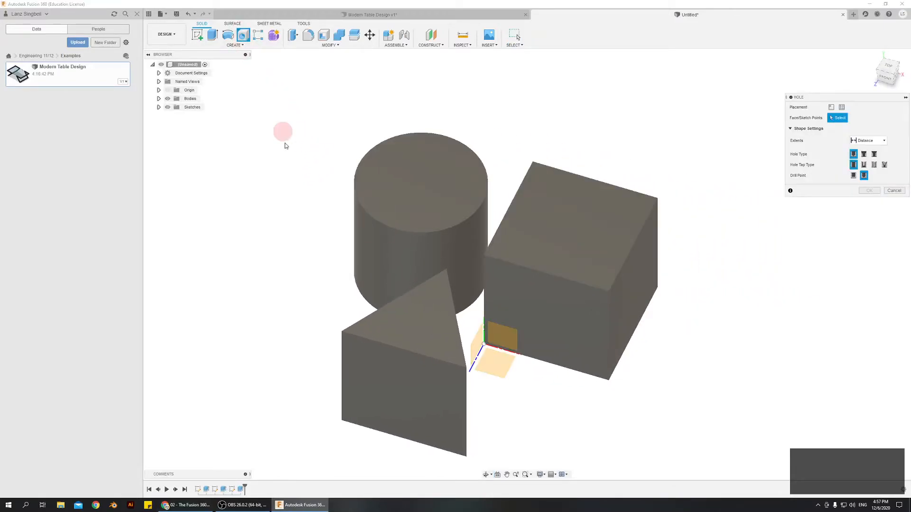
click(566, 235)
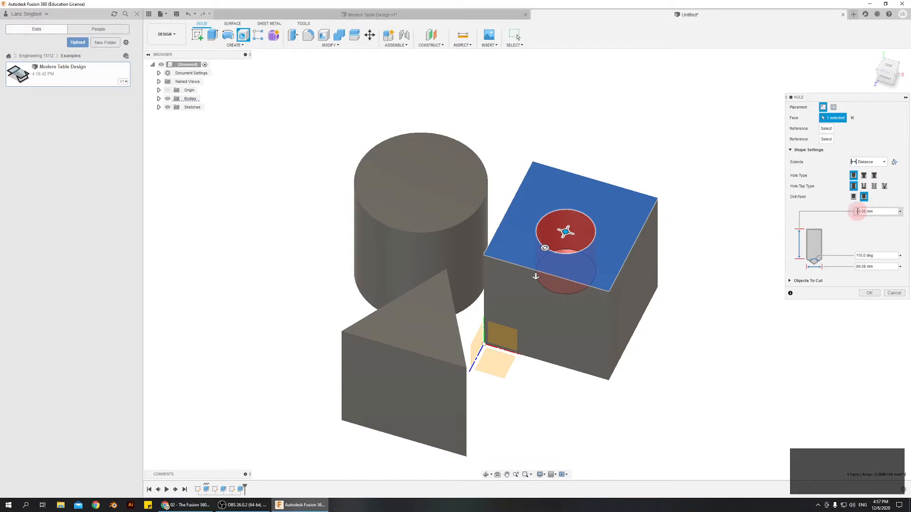
click(870, 162)
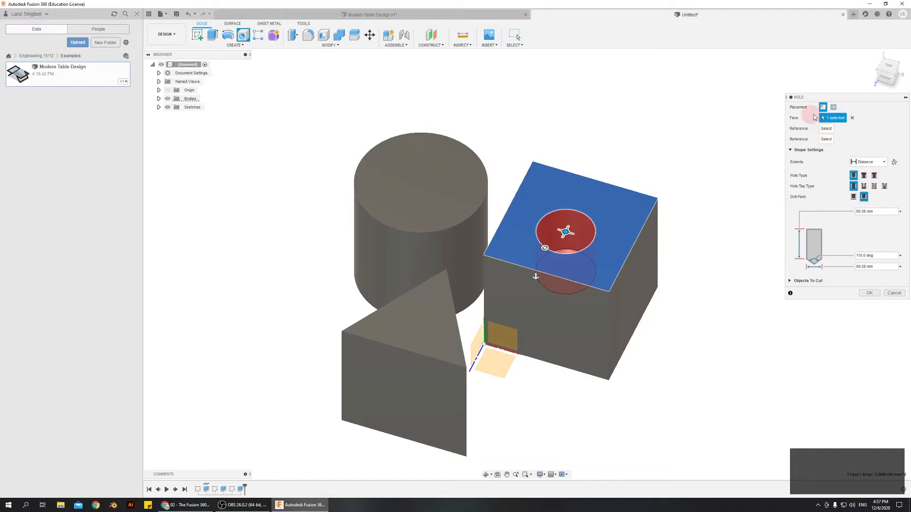
click(875, 164)
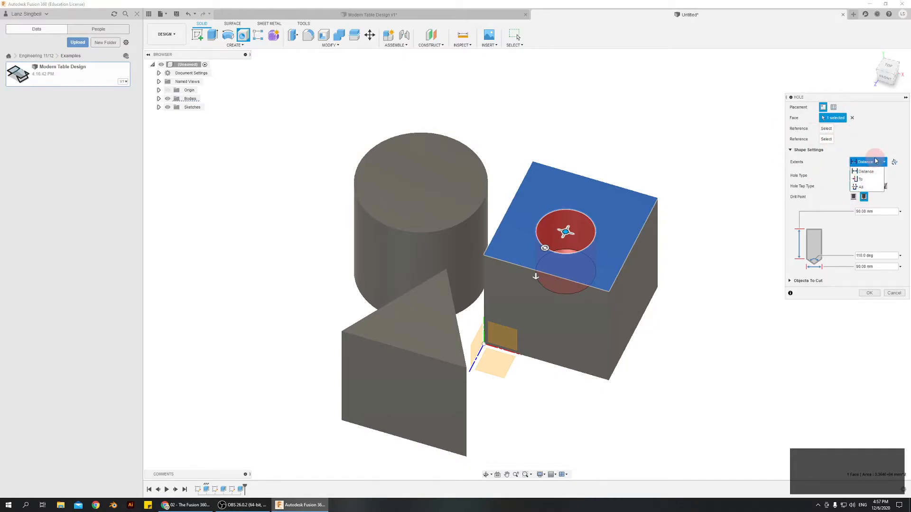
click(860, 187)
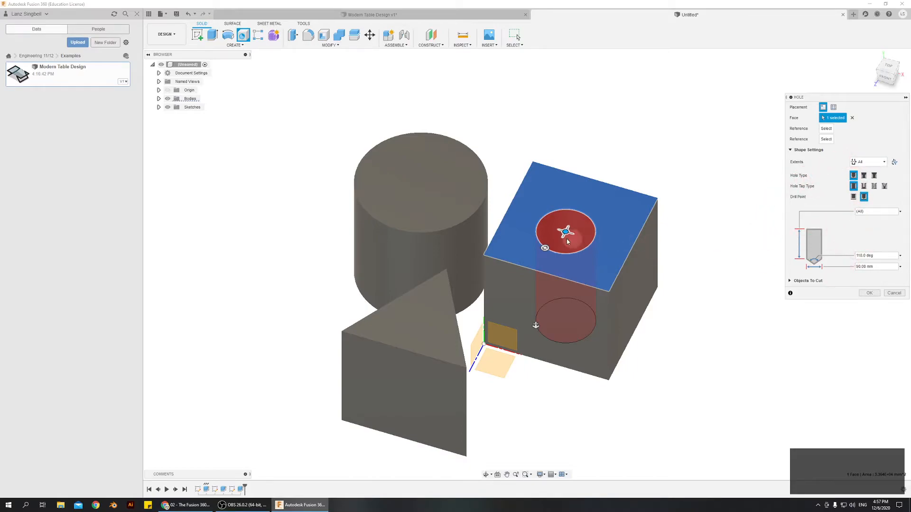
Set the cube hole's diameter to 100 mm and create the hole.
click(545, 247)
mouse_move(544, 250)
mouse_down()
mouse_move(555, 240)
mouse_move(537, 246)
mouse_up()
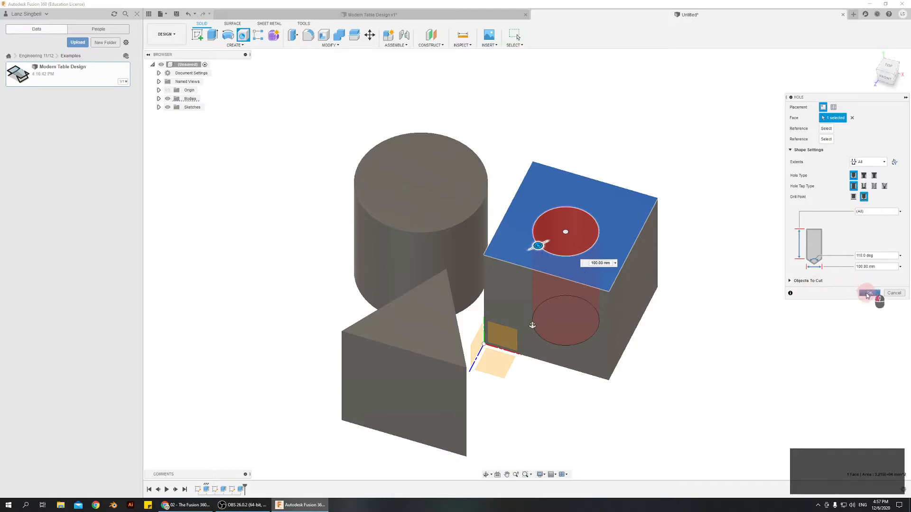
click(867, 295)
Edit the cube's hole feature and shift the hole's centre point slightly toward the middle of the top face.
shift+middle_drag(654, 325, 659, 347)
middle_drag(681, 275, 636, 305)
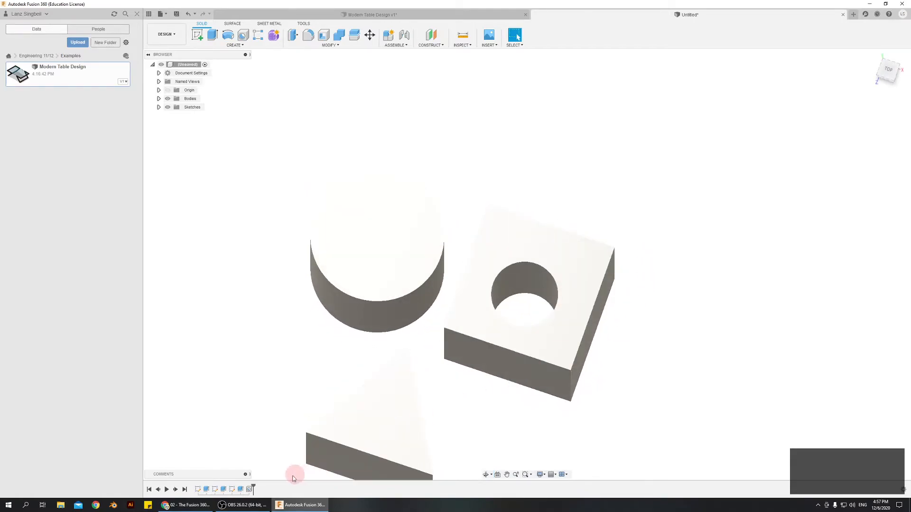
click(250, 489)
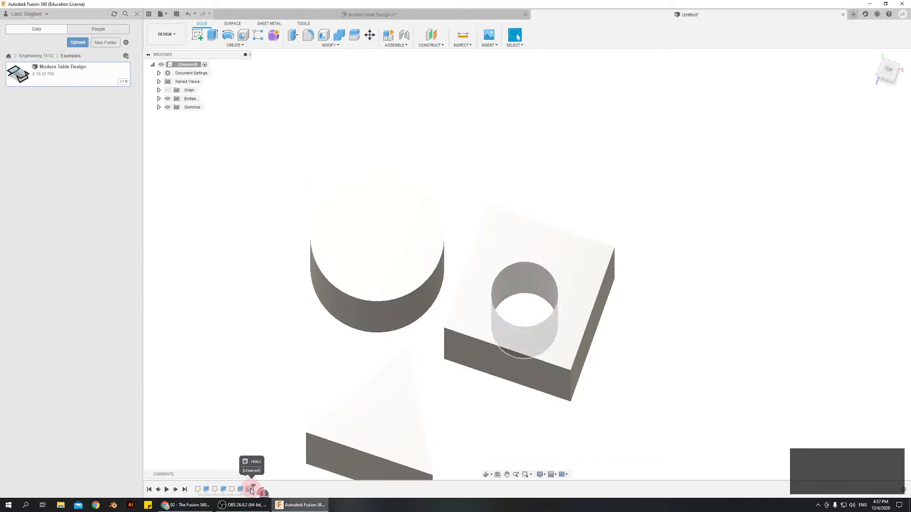
right_click(249, 490)
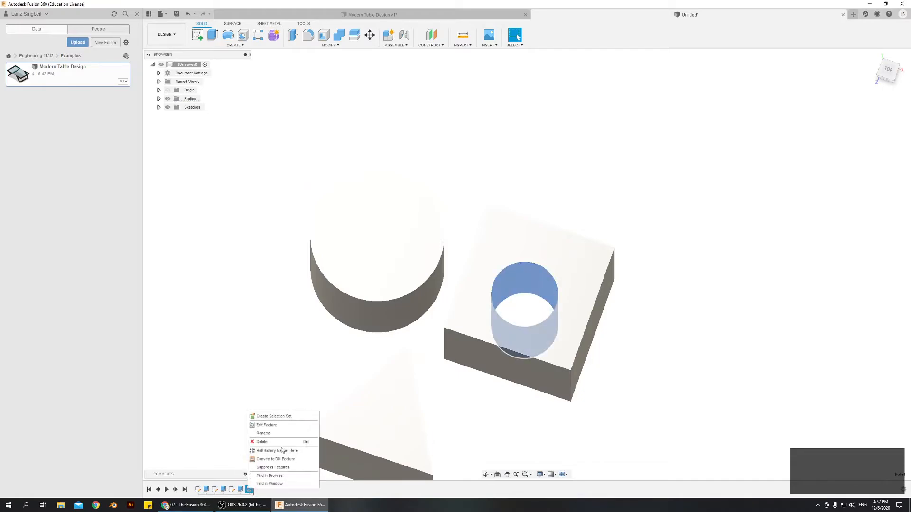
click(281, 425)
middle_drag(639, 327, 549, 205)
scroll(527, 235, up, 3)
shift+middle_drag(526, 235, 598, 274)
shift+middle_drag(585, 317, 567, 300)
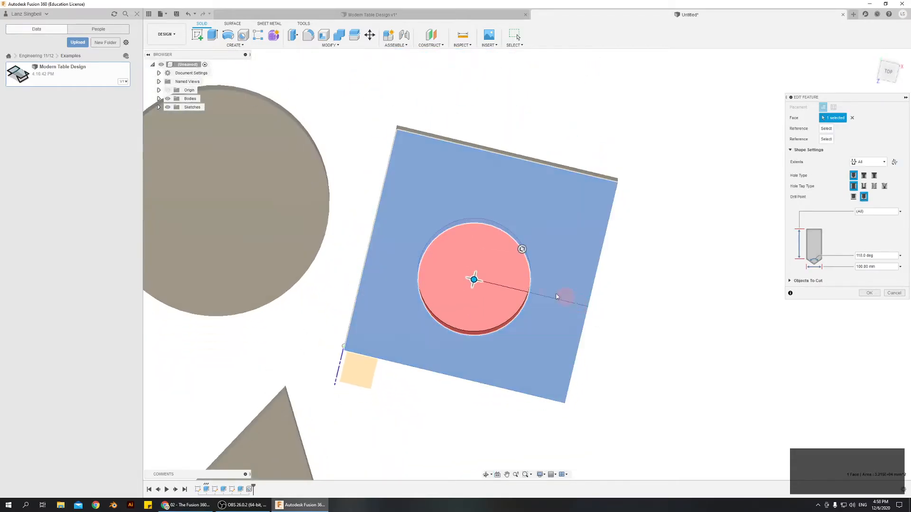
drag(474, 279, 480, 268)
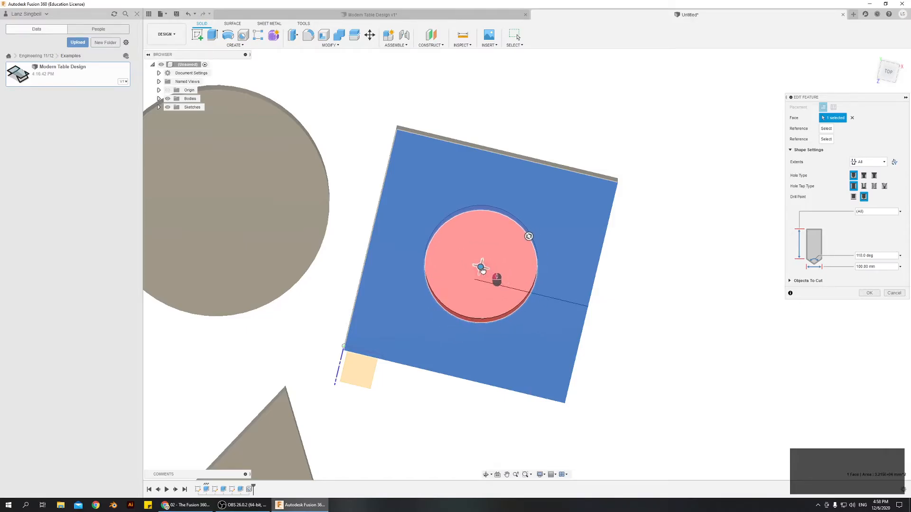
shift+middle_drag(616, 370, 594, 246)
shift+middle_drag(579, 317, 579, 308)
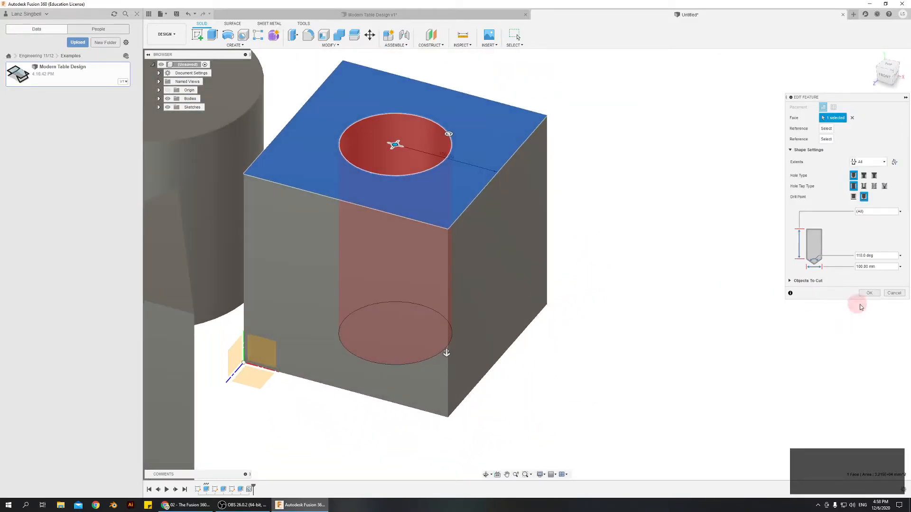
click(867, 294)
Start a simple hole centred on the cylinder's top face with its extent set to All.
shift+middle_drag(485, 335, 527, 379)
shift+middle_drag(724, 366, 713, 319)
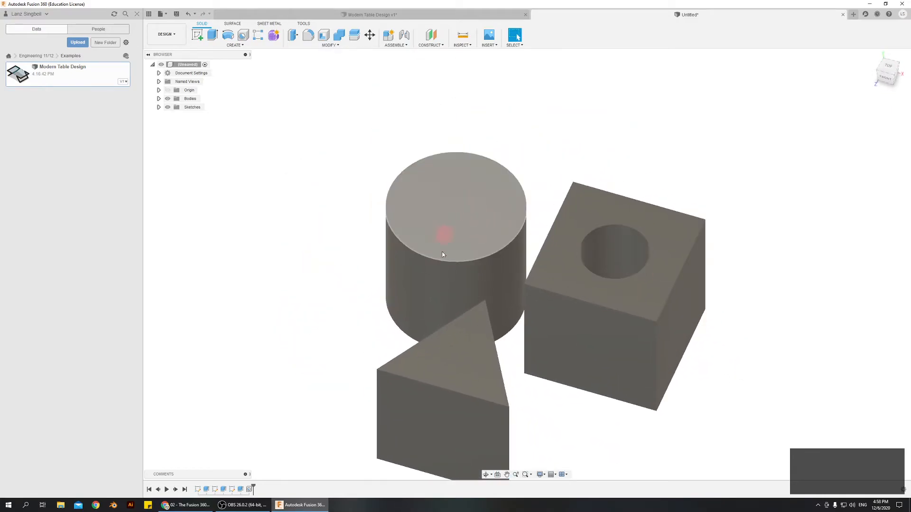
click(242, 36)
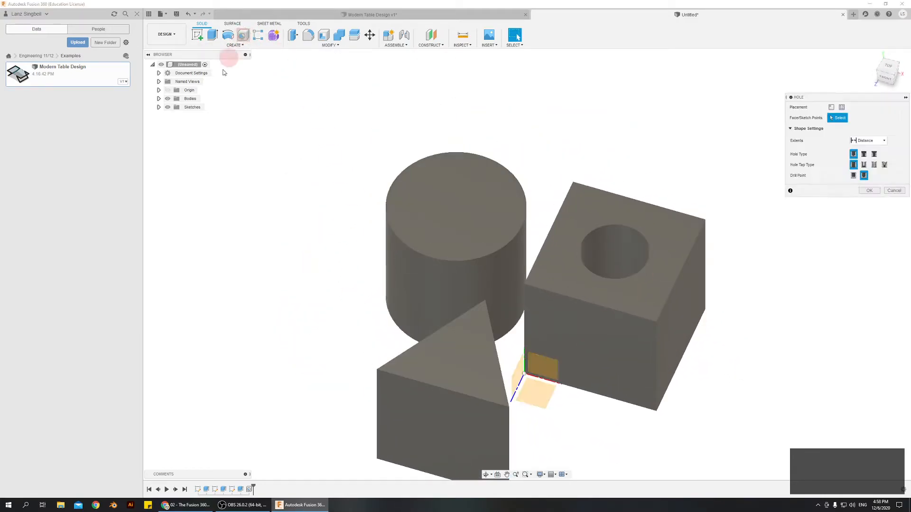
click(452, 209)
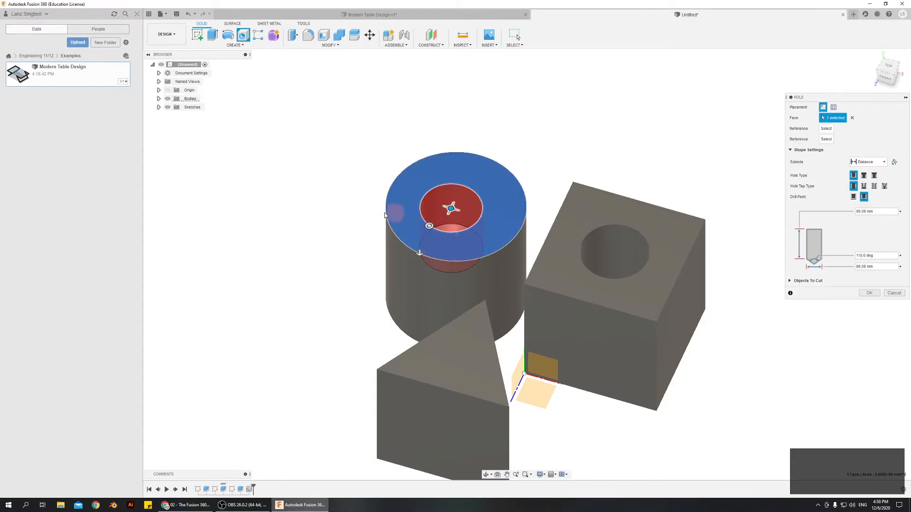
shift+middle_drag(318, 222, 332, 251)
drag(436, 233, 441, 230)
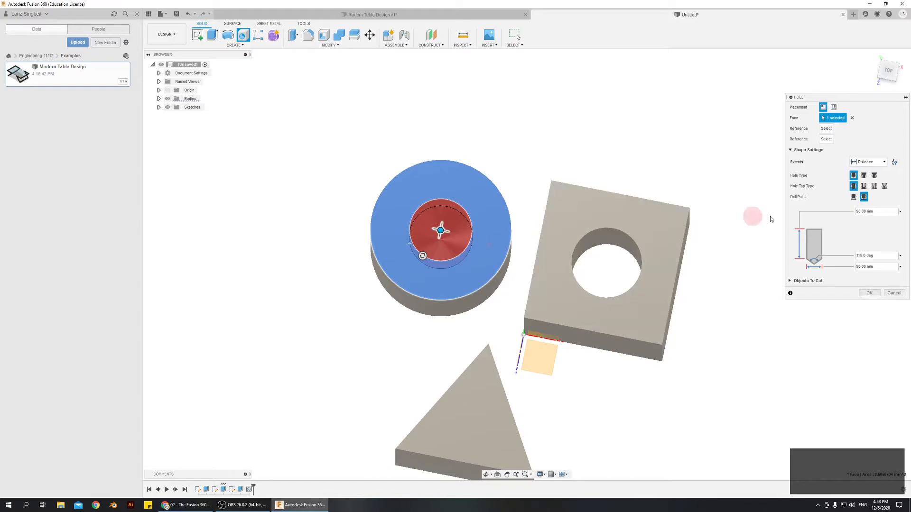
click(868, 162)
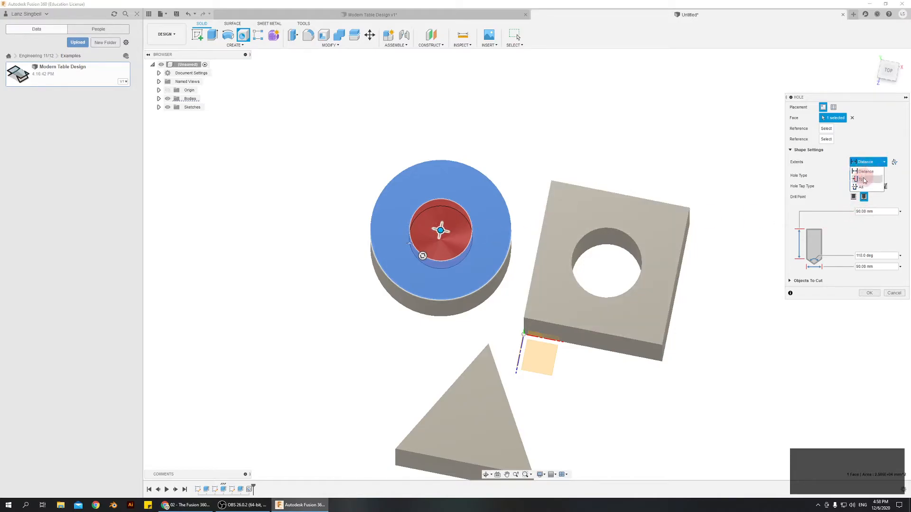
click(862, 187)
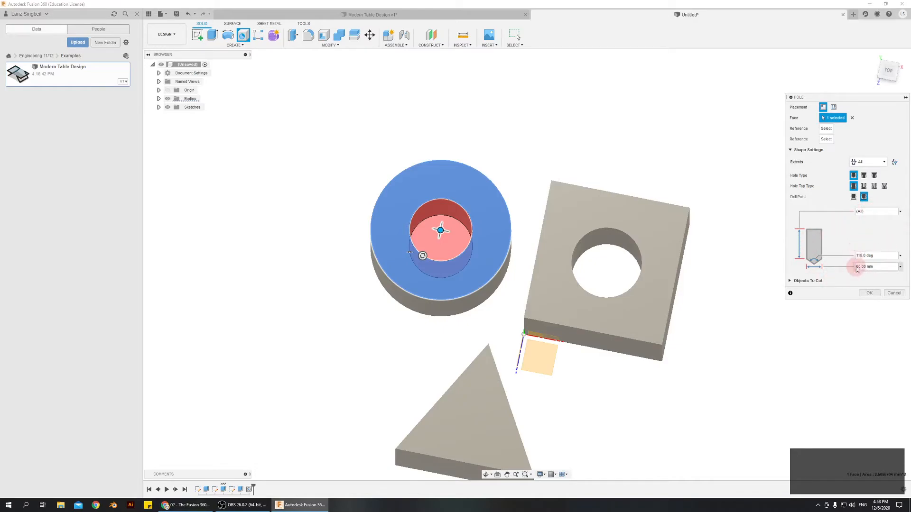
Set the cylinder hole's diameter to 100 mm and create the hole.
drag(423, 257, 420, 257)
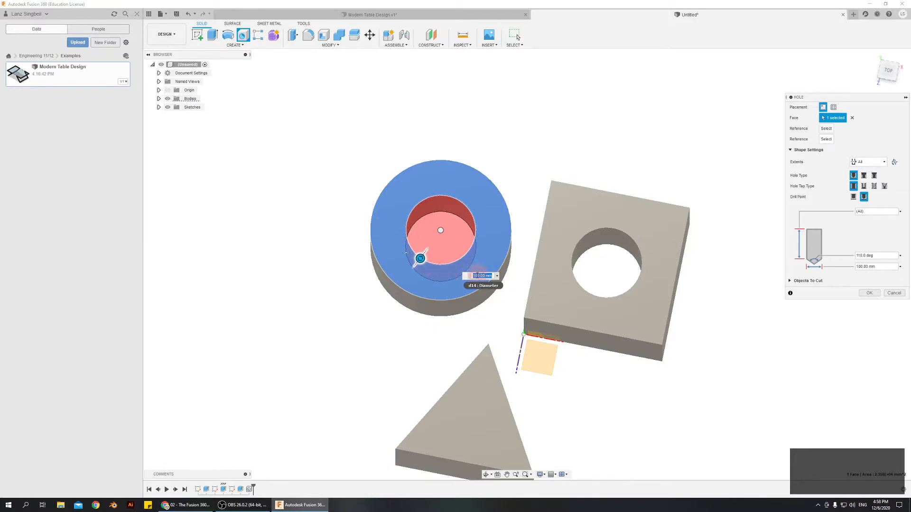
click(496, 276)
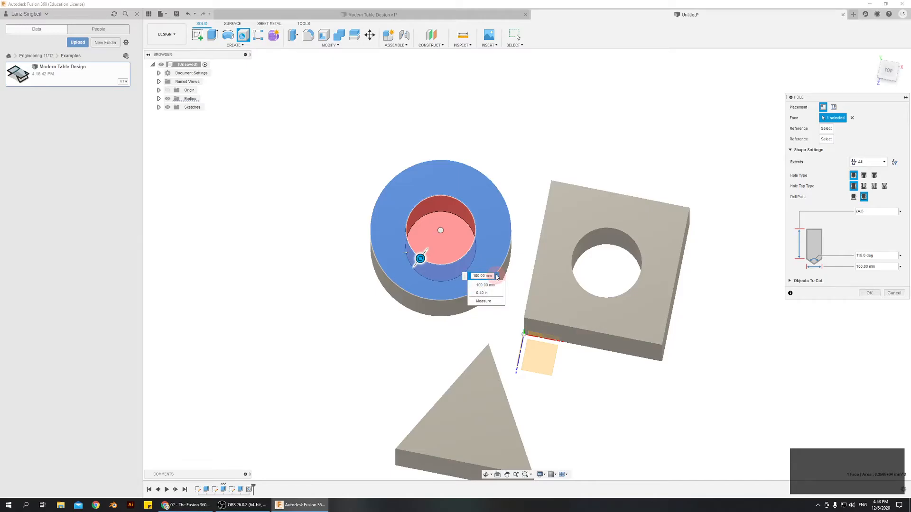
click(496, 277)
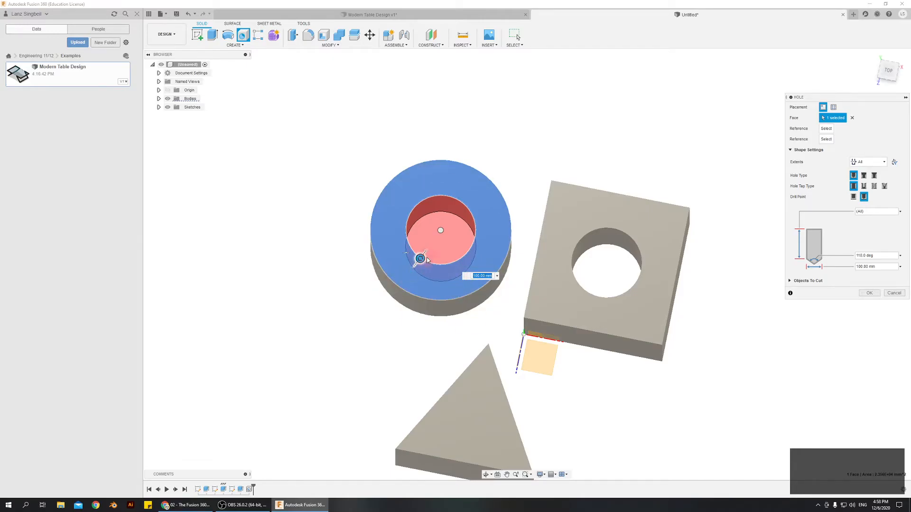
shift+middle_drag(406, 251, 389, 301)
key(Return)
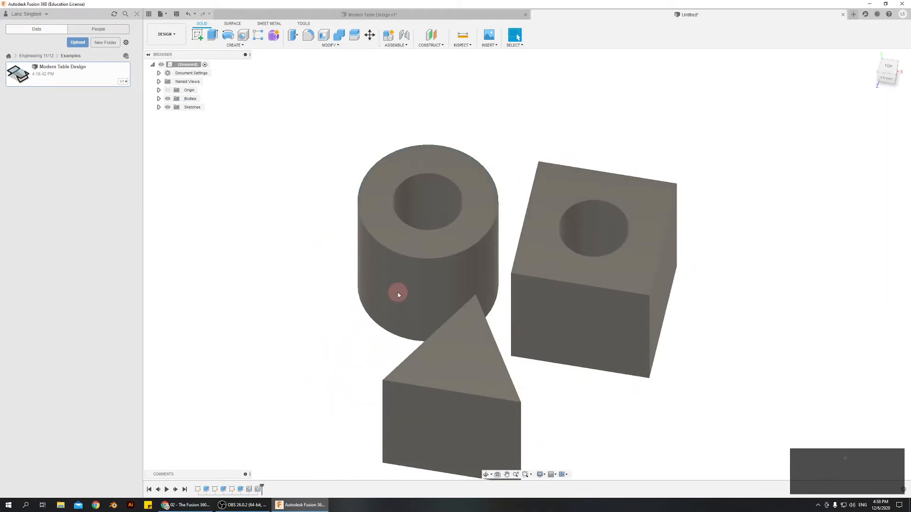
Start a simple hole on the triangular prism's top face with its extent set to All.
shift+middle_drag(291, 282, 328, 230)
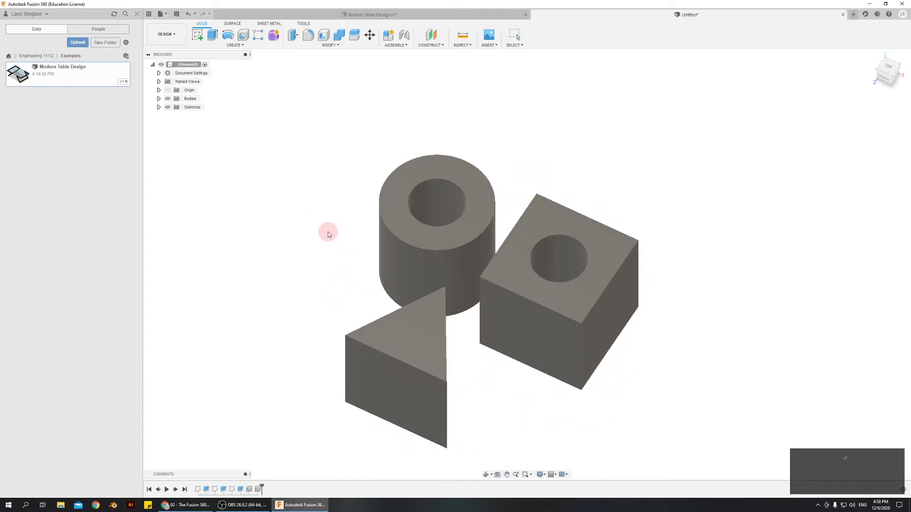
click(244, 36)
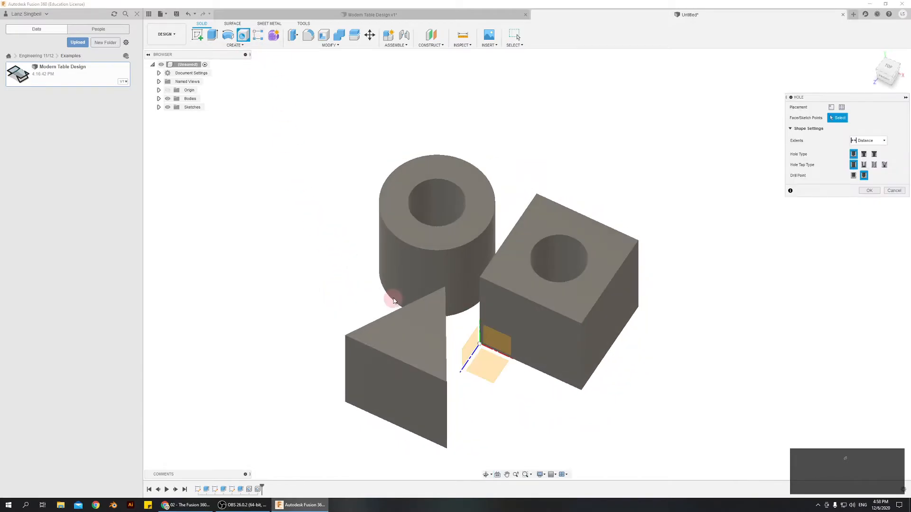
click(411, 336)
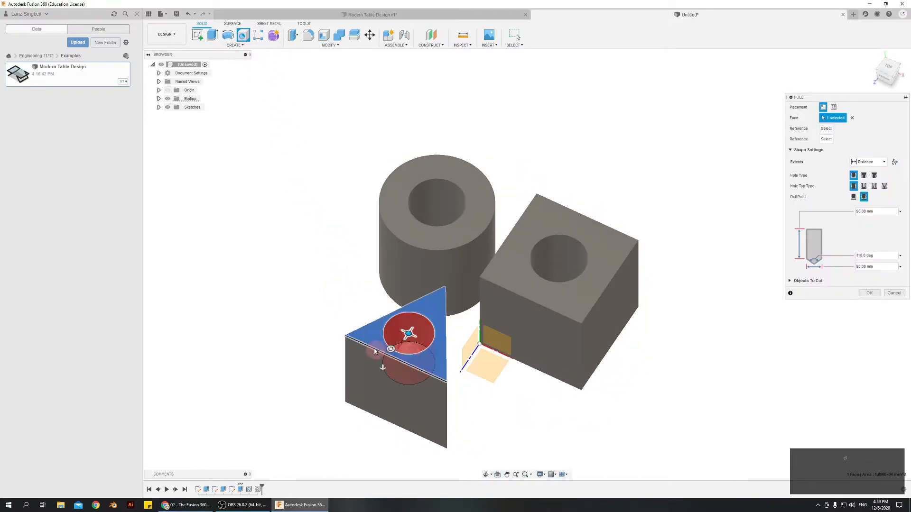
shift+middle_drag(406, 342, 315, 341)
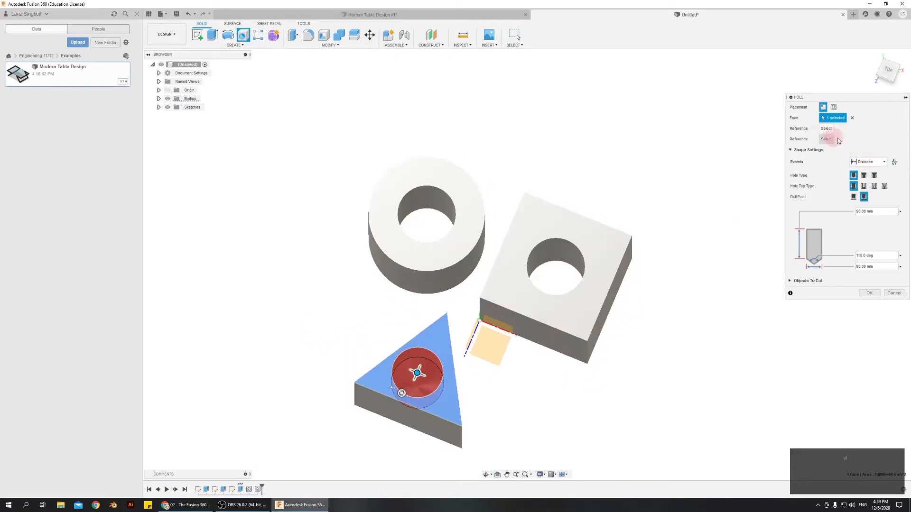
click(866, 162)
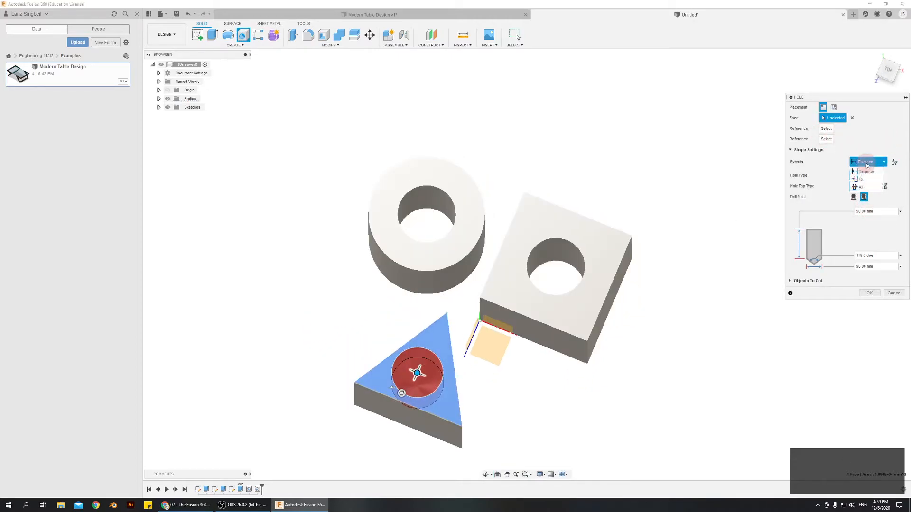
click(861, 187)
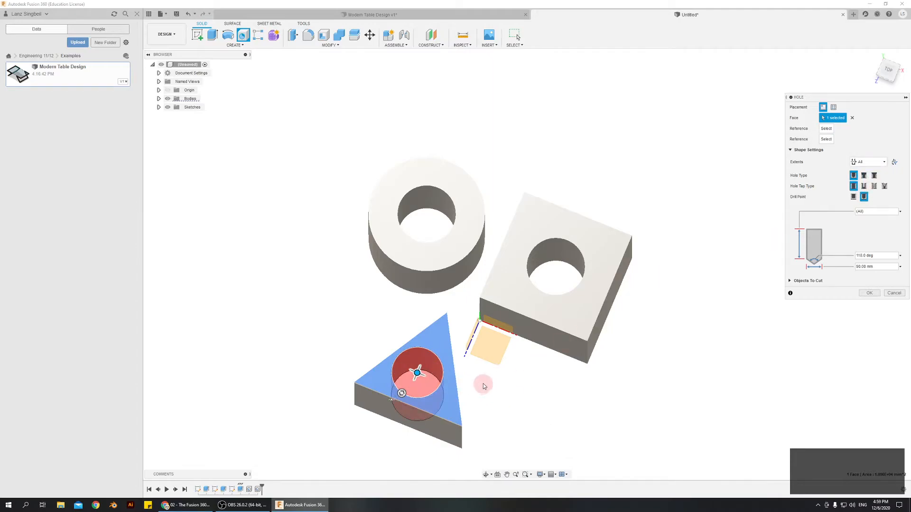
Shift the prism hole's centre point slightly so the hole sits in the middle of the triangular face.
shift+middle_drag(483, 387, 490, 392)
scroll(431, 413, down, 5)
drag(441, 356, 451, 359)
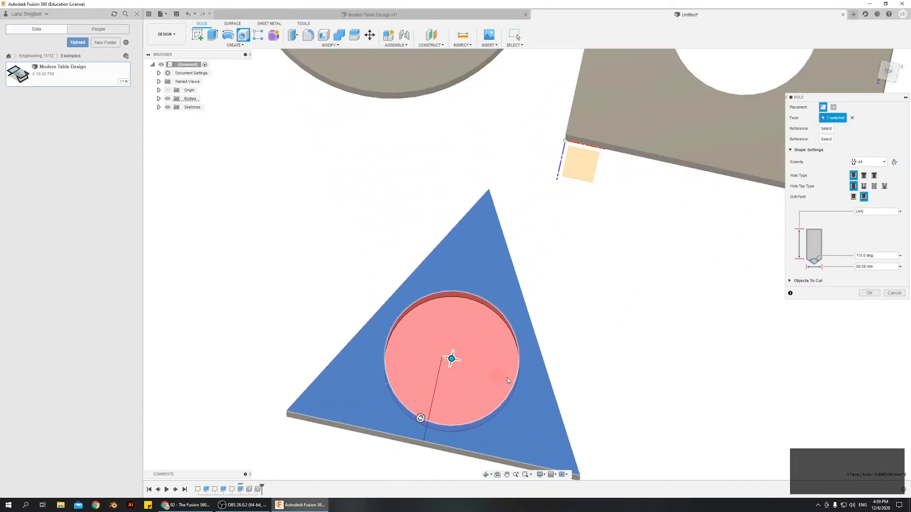
scroll(600, 365, down, 3)
scroll(591, 407, up, 6)
shift+middle_drag(620, 390, 605, 364)
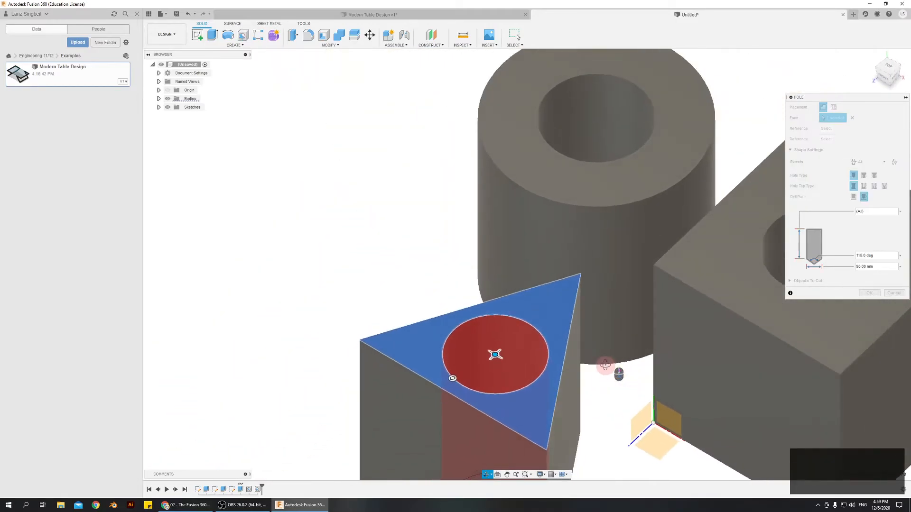
Set the prism hole's diameter to 100 mm and create the hole.
drag(451, 377, 453, 380)
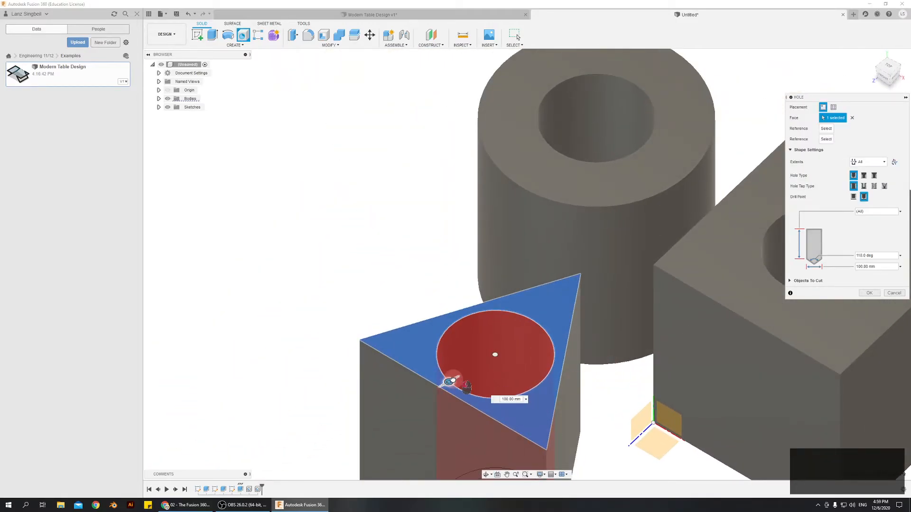
scroll(332, 395, up, 3)
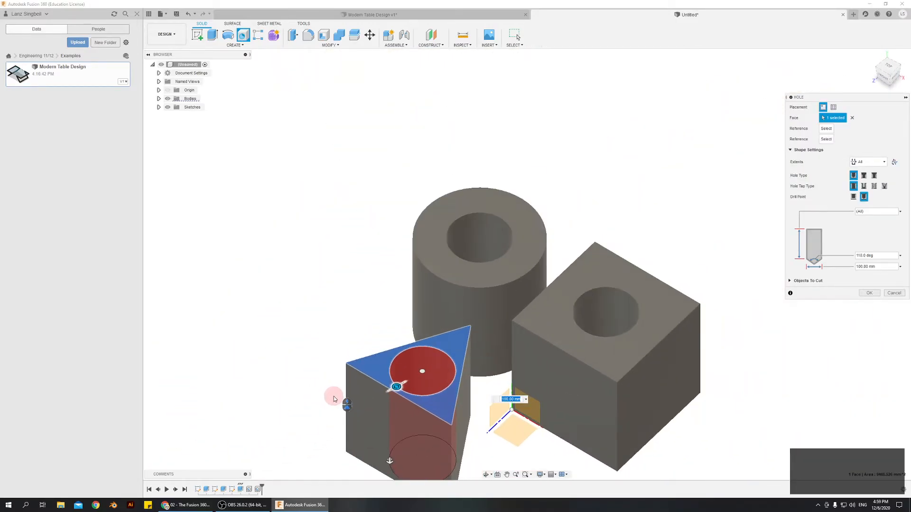
click(869, 293)
scroll(431, 424, up, 2)
shift+middle_drag(345, 325, 376, 349)
middle_drag(605, 410, 580, 366)
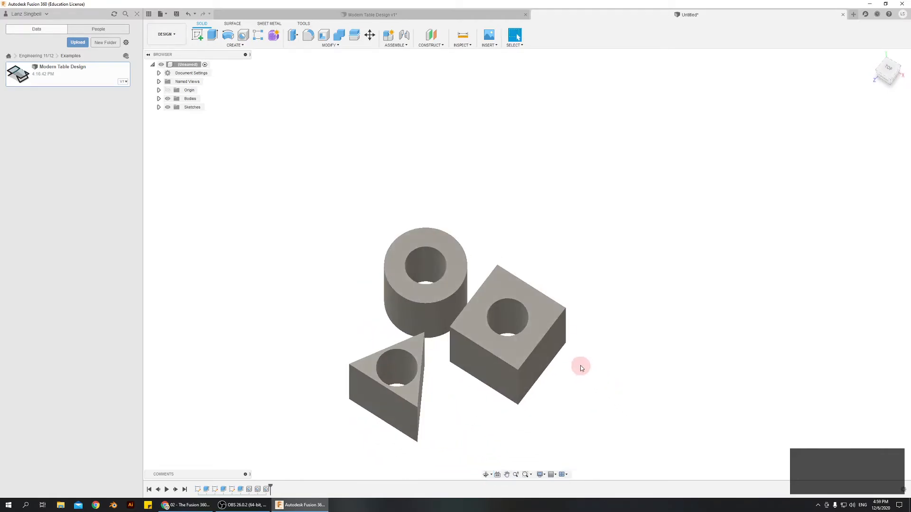
Switch to the Google Slides presentation to review the remaining instructions of Practice Activity #2.
click(186, 505)
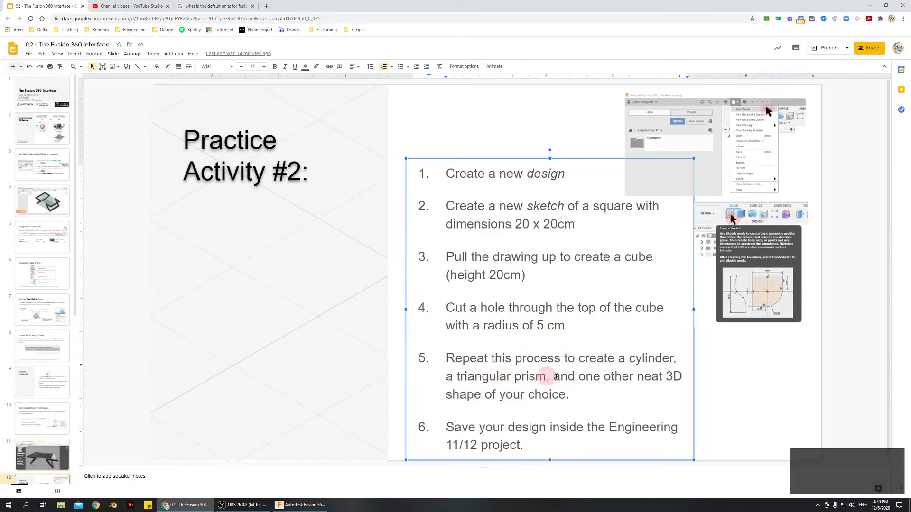
Switch back to Fusion 360 and start a new sketch on the horizontal origin plane.
click(300, 505)
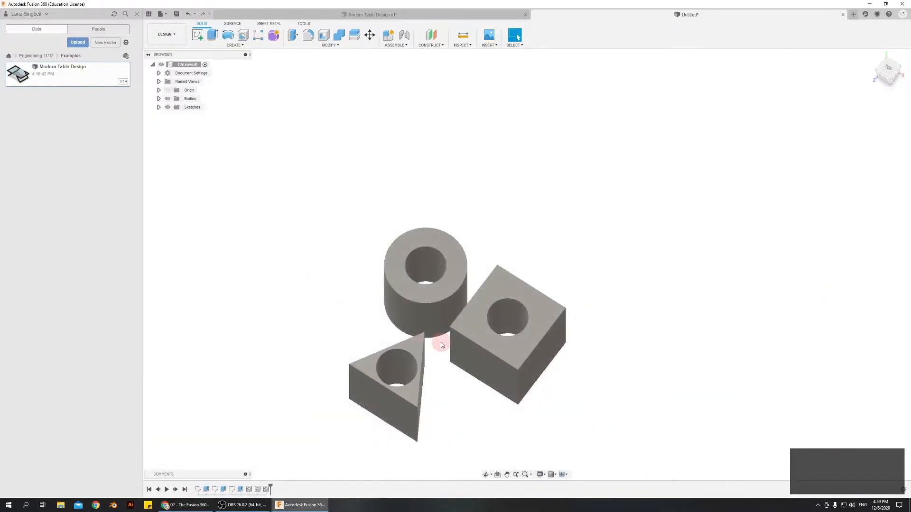
mouse_move(484, 374)
shift+middle_down()
mouse_move(504, 353)
mouse_move(477, 366)
mouse_move(495, 366)
shift+middle_up()
shift+middle_drag(379, 205, 310, 236)
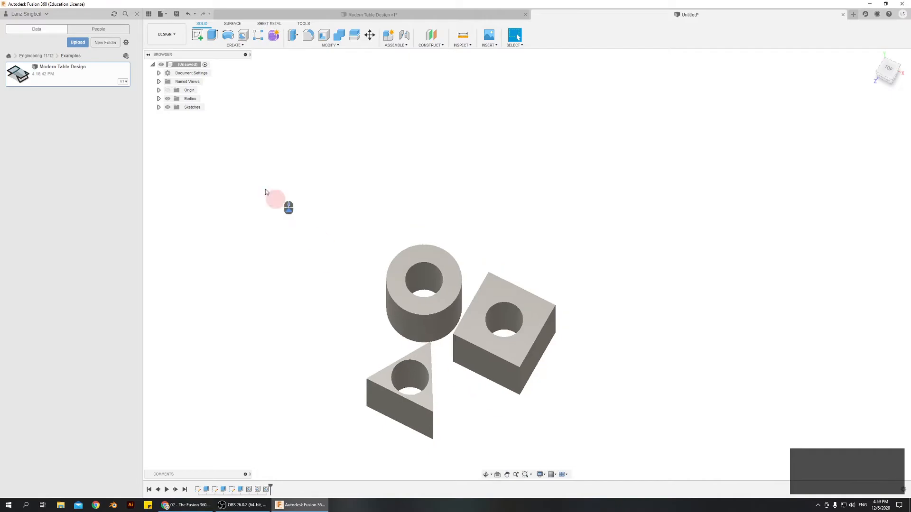
click(199, 39)
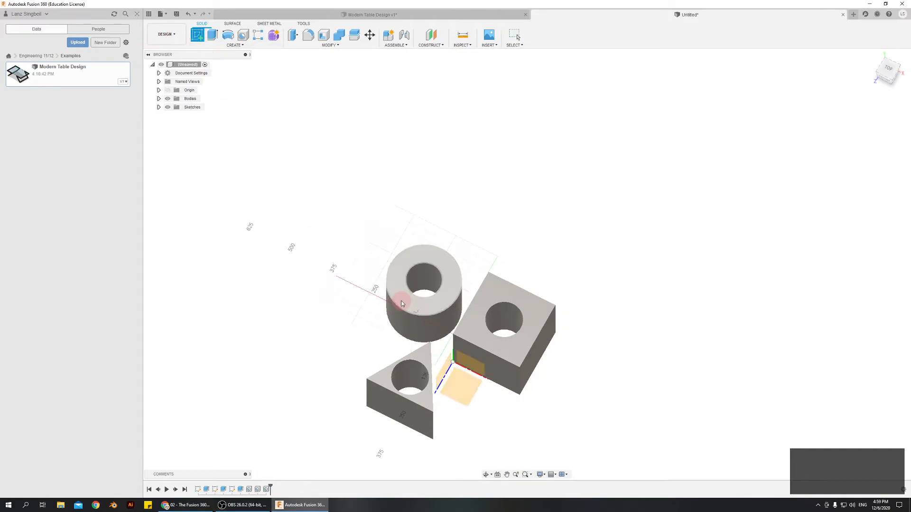
click(465, 393)
scroll(659, 271, up, 3)
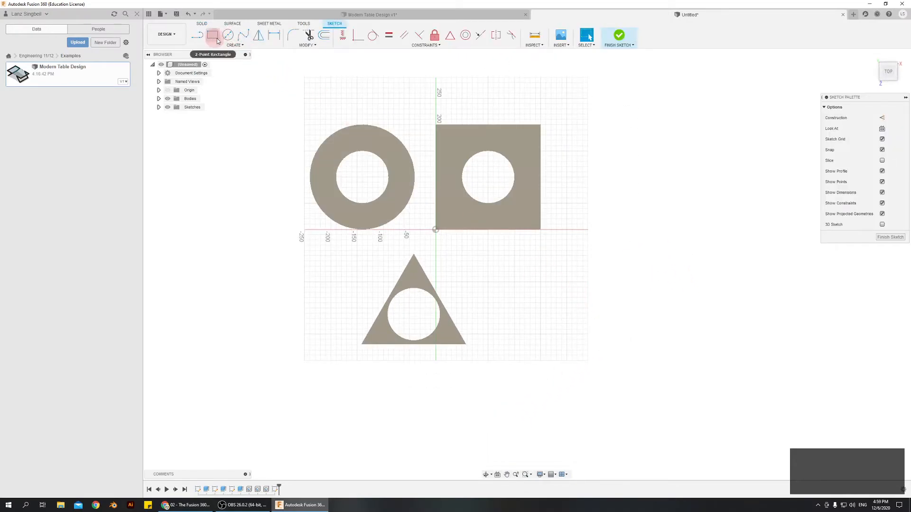
Draw a closed freeform fit-point spline in the empty area in front of the cube, beside the triangular prism.
click(244, 36)
scroll(503, 256, up, 3)
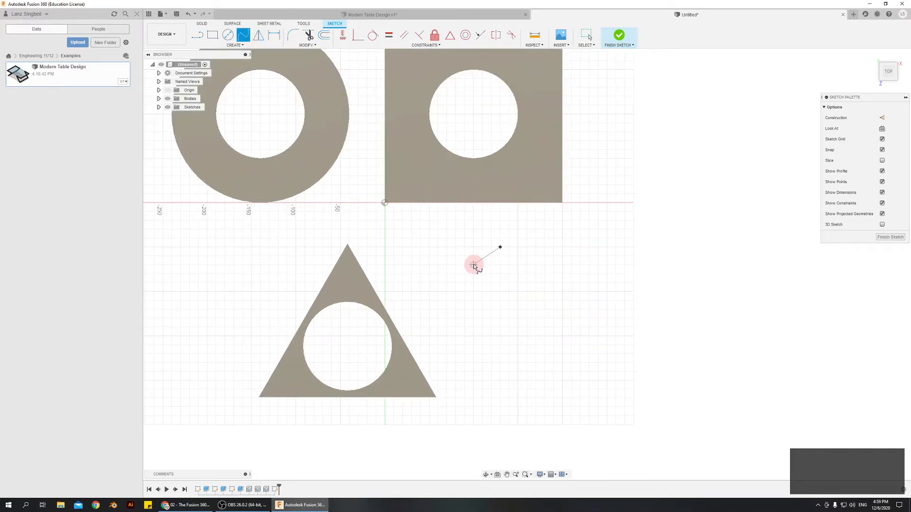
click(487, 293)
click(524, 285)
click(558, 269)
click(580, 326)
click(536, 366)
click(580, 389)
click(626, 349)
click(607, 300)
click(616, 234)
click(592, 207)
click(538, 232)
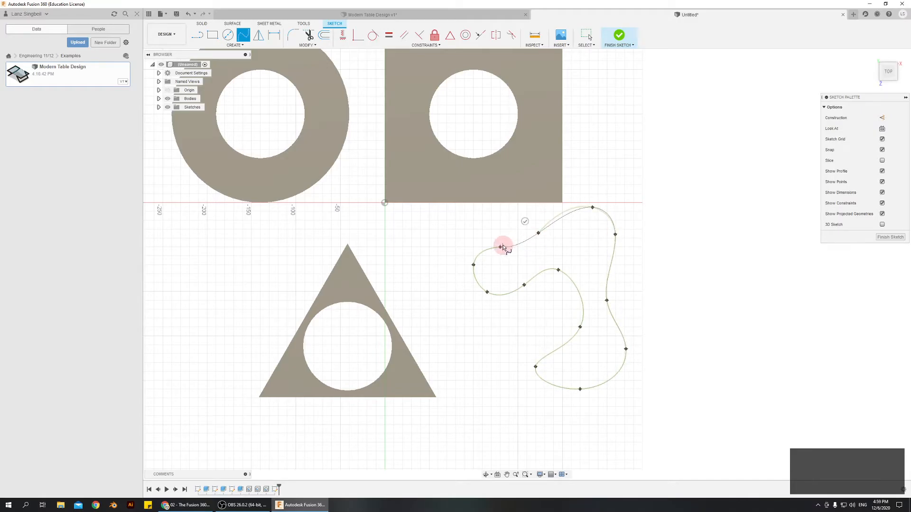
click(500, 247)
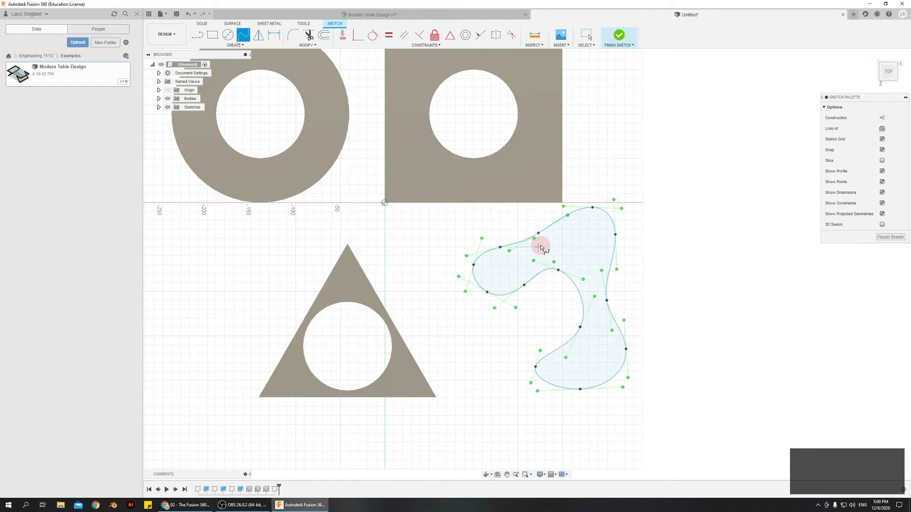
Reshape the inner concave side of the freeform spline by adjusting the tangent handles of its fit points.
scroll(546, 251, up, 3)
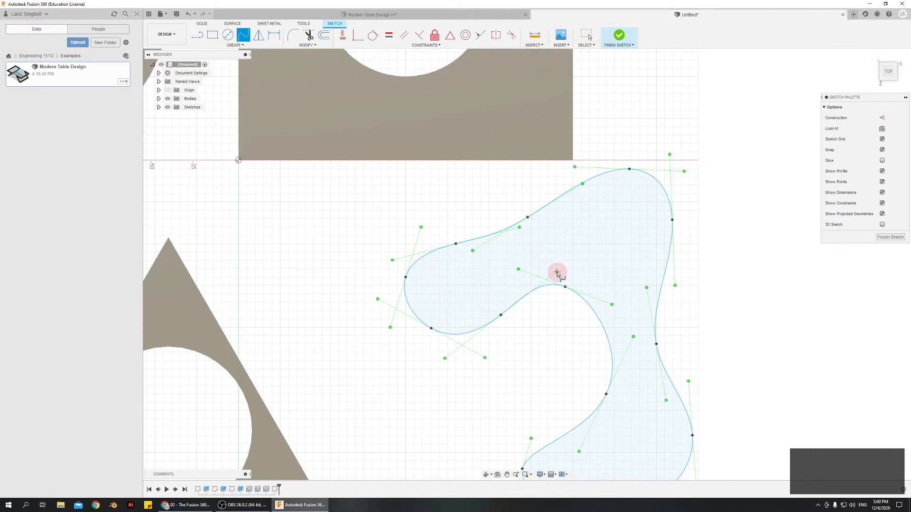
click(587, 35)
click(562, 285)
drag(562, 284, 519, 271)
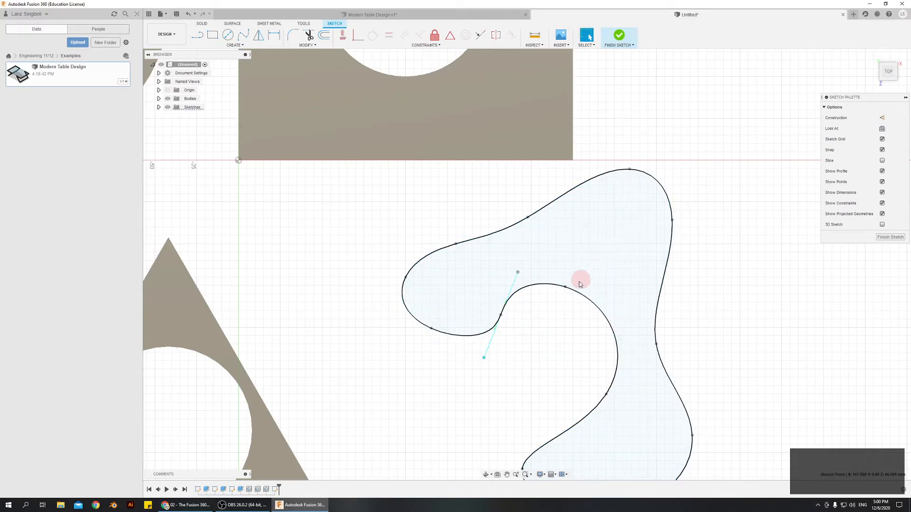
click(566, 288)
drag(632, 309, 597, 249)
click(566, 288)
click(722, 305)
Finish the sketch and extrude the freeform profile upward by 200 mm as a new body.
scroll(683, 368, down, 4)
shift+middle_drag(699, 393, 744, 354)
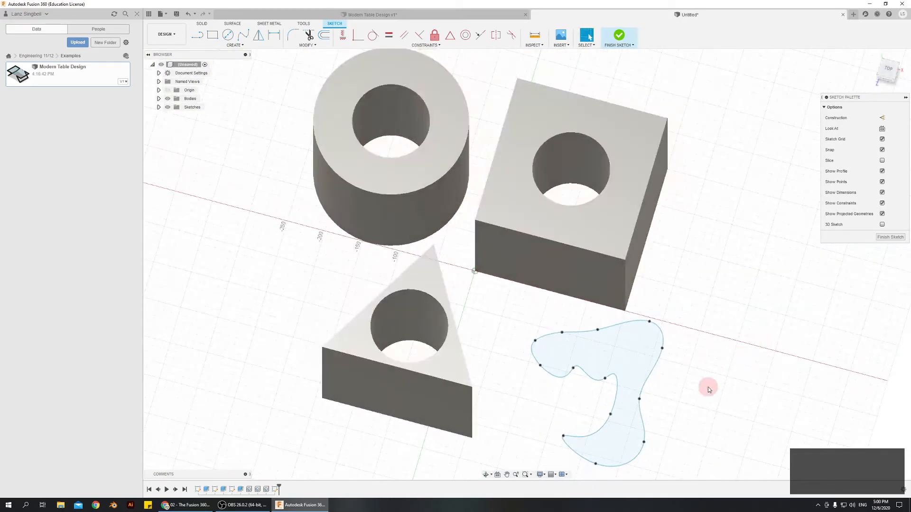
click(619, 34)
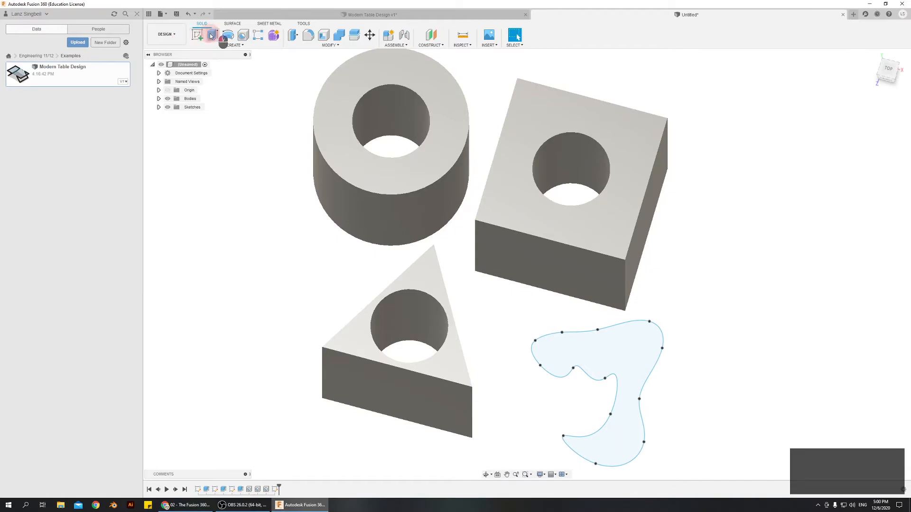
click(212, 36)
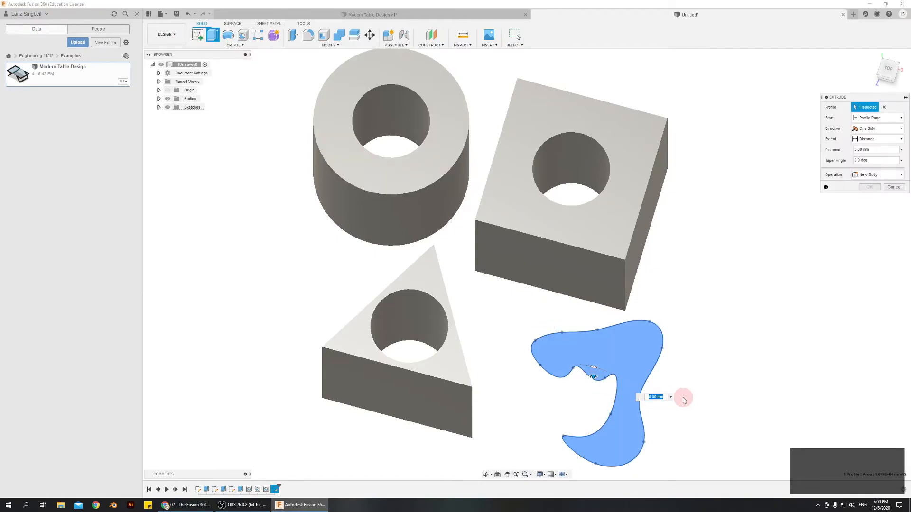
key(Return)
Examine the extruded freeform body alongside the cube, cylinder and triangular prism from several angles.
shift+middle_drag(665, 405, 624, 374)
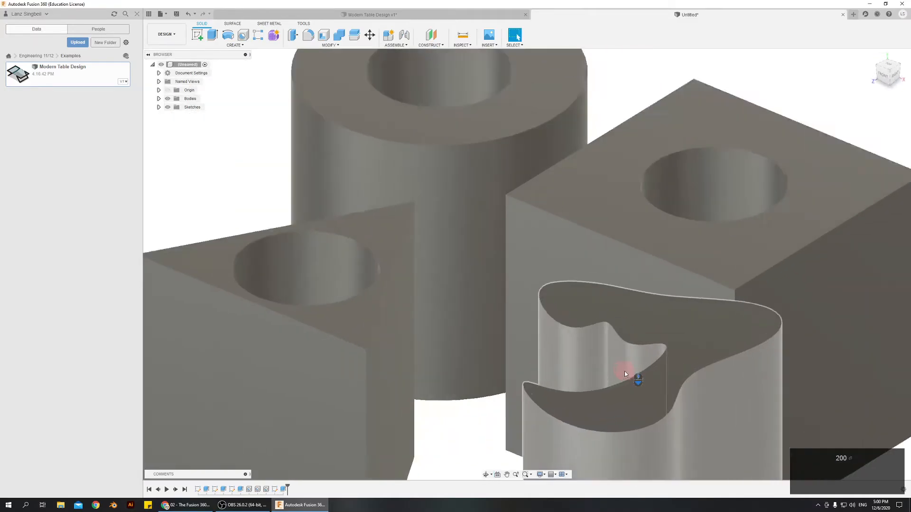
scroll(624, 371, down, 3)
scroll(588, 390, up, 6)
shift+middle_drag(531, 345, 708, 330)
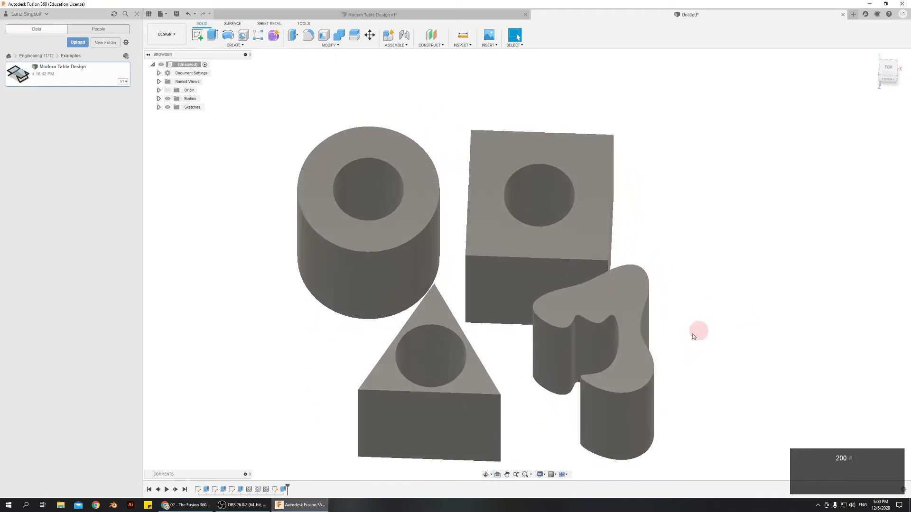
scroll(691, 378, down, 2)
scroll(651, 430, up, 4)
mouse_move(667, 427)
shift+middle_down()
mouse_move(664, 400)
mouse_move(659, 414)
shift+middle_up()
scroll(611, 431, down, 3)
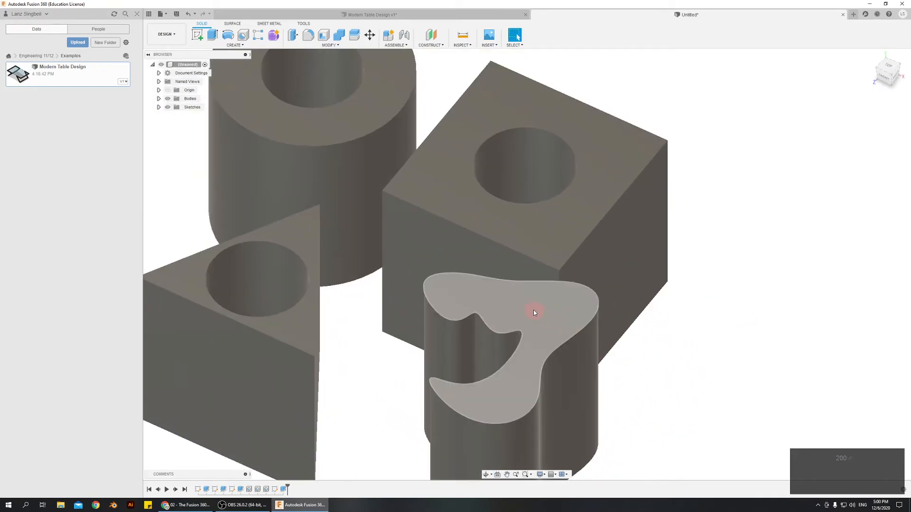
click(540, 330)
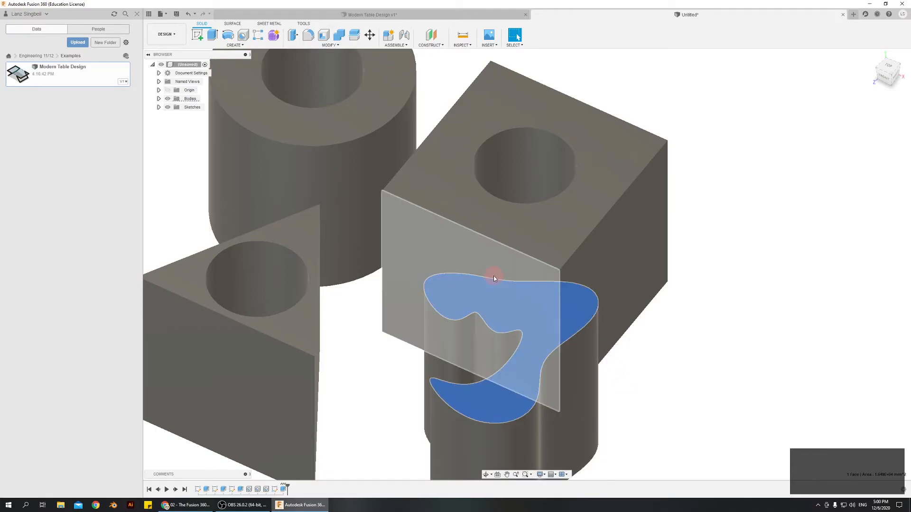
click(308, 40)
drag(466, 412, 359, 385)
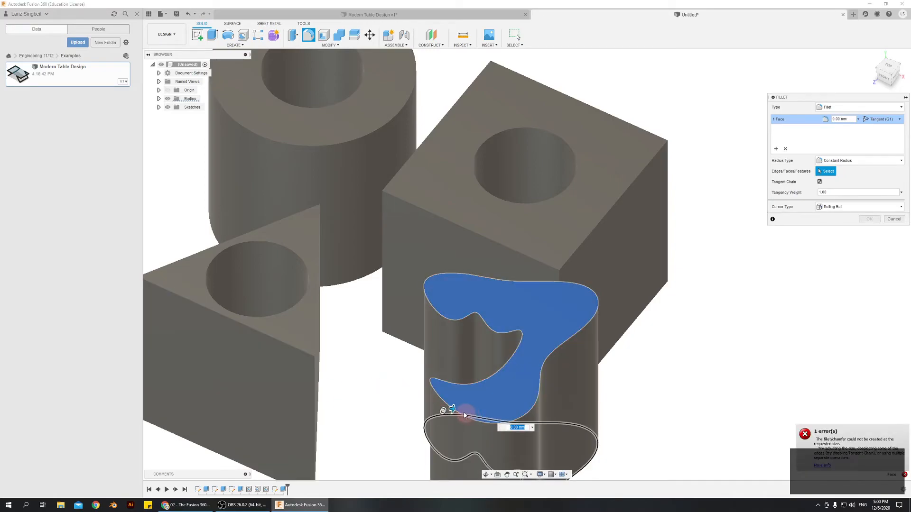
drag(452, 409, 563, 379)
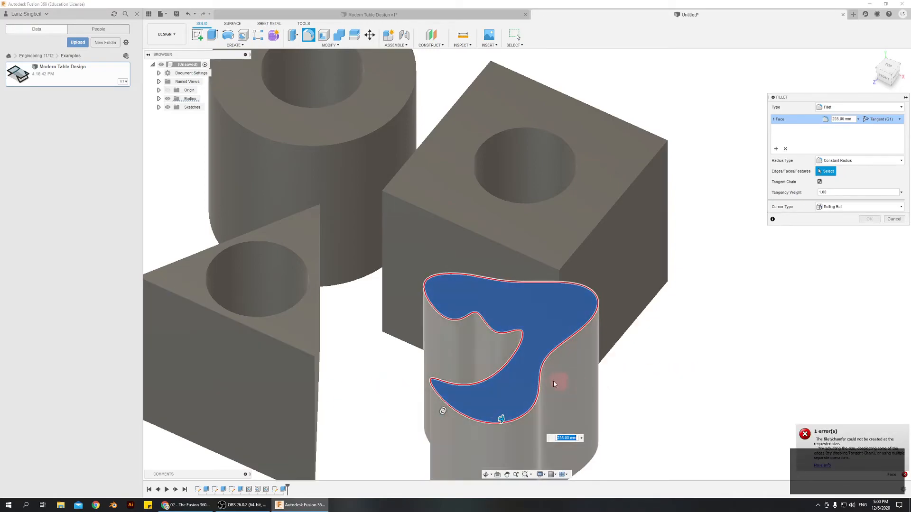
key(ctrl+z)
key(Escape)
key(Escape)
Fillet the top outline edge of the freeform body with a 1 mm radius.
click(549, 353)
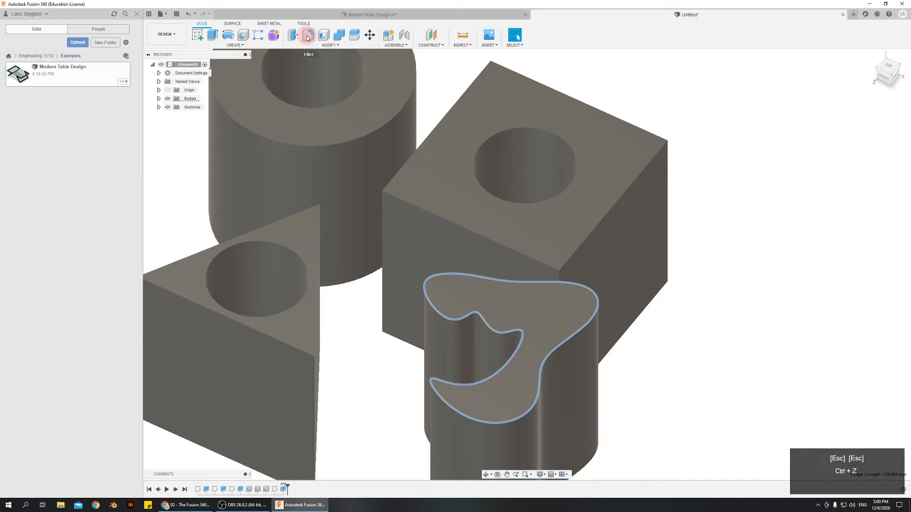
click(307, 37)
drag(536, 359, 500, 370)
scroll(464, 342, up, 5)
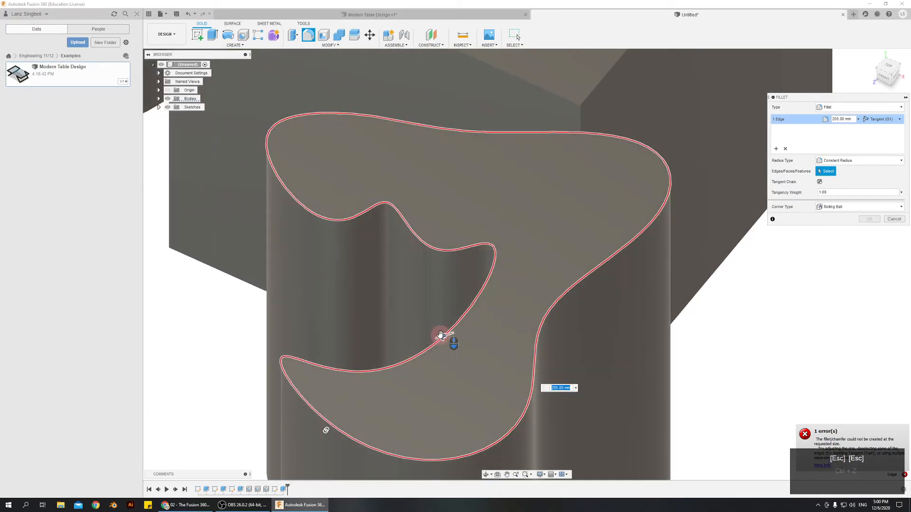
drag(440, 335, 557, 300)
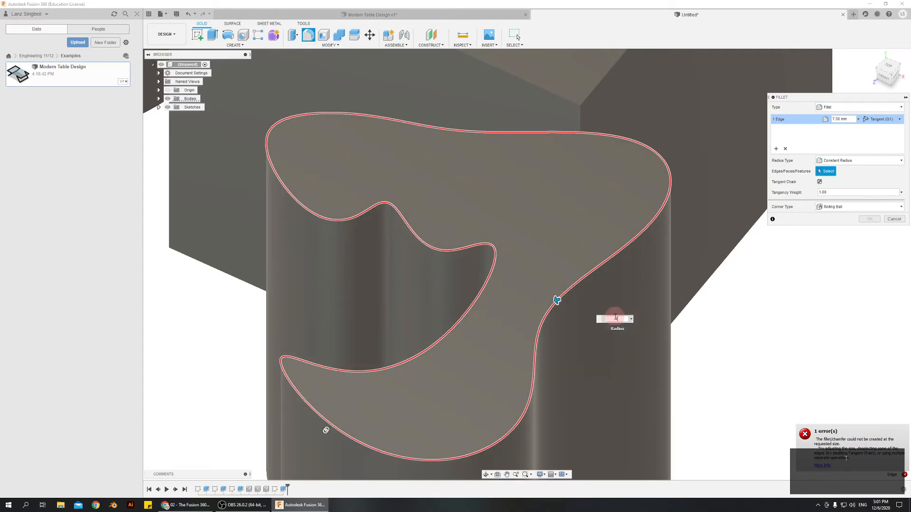
text(1)
key(Return)
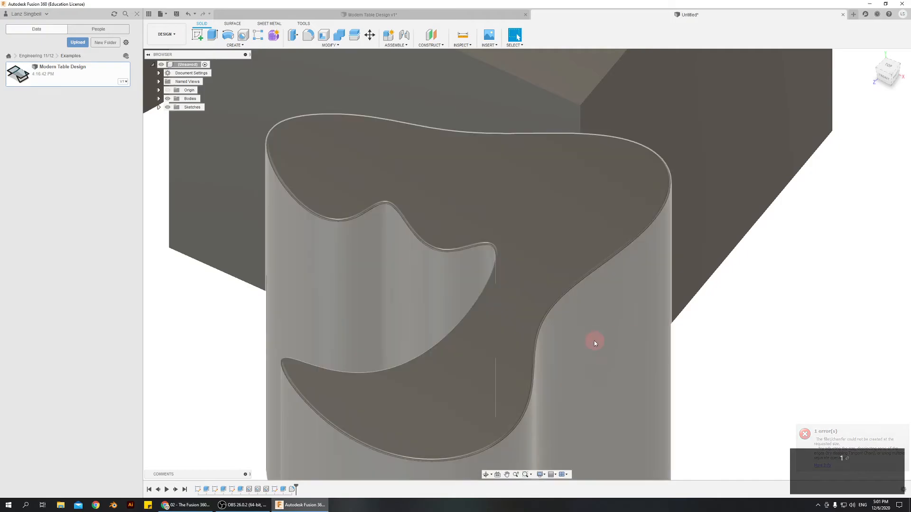
Set up a shell of the whole freeform body with an inside thickness of 10 mm.
scroll(476, 250, up, 6)
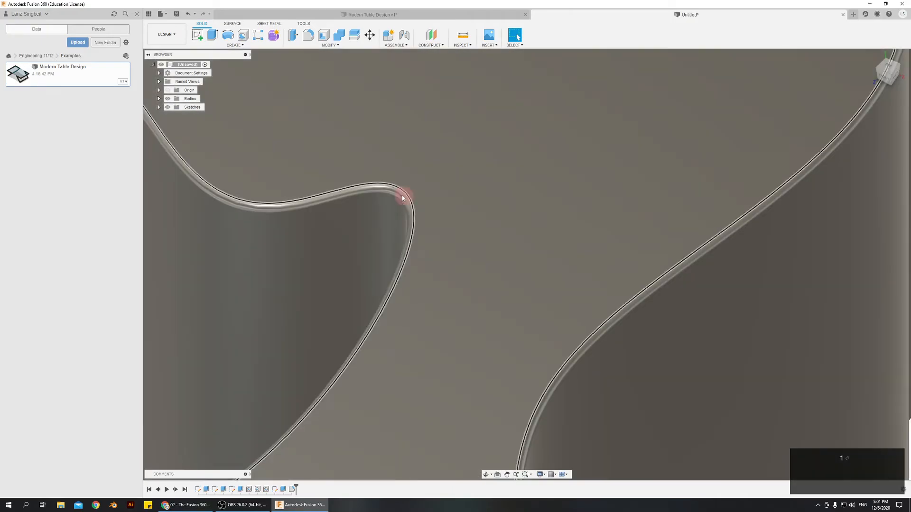
scroll(497, 358, down, 8)
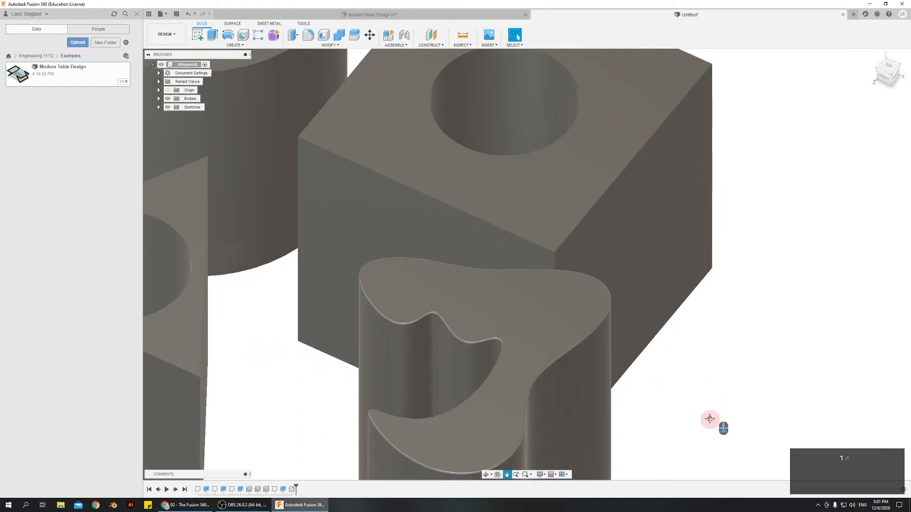
shift+middle_drag(710, 419, 676, 361)
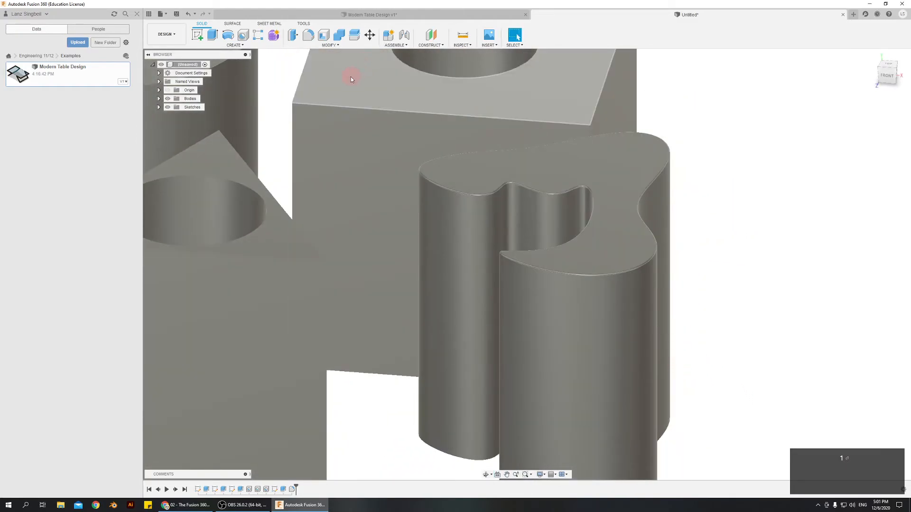
click(324, 36)
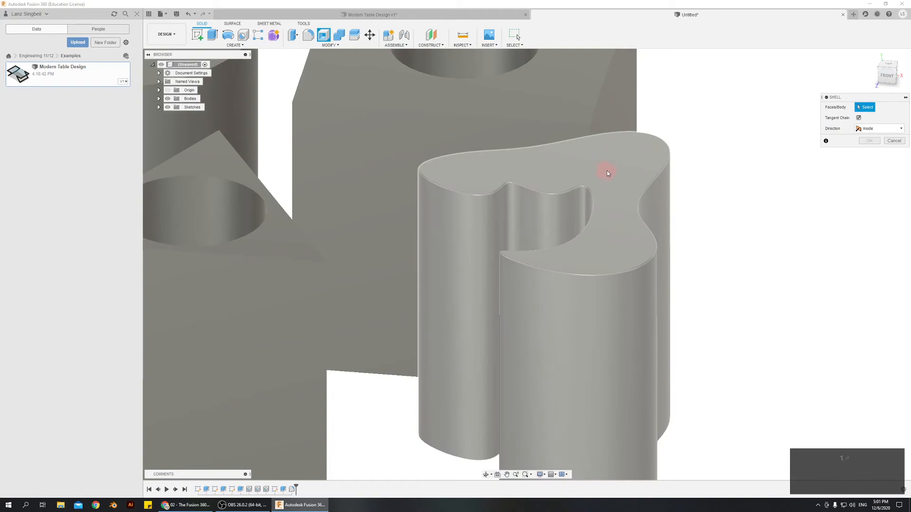
click(607, 172)
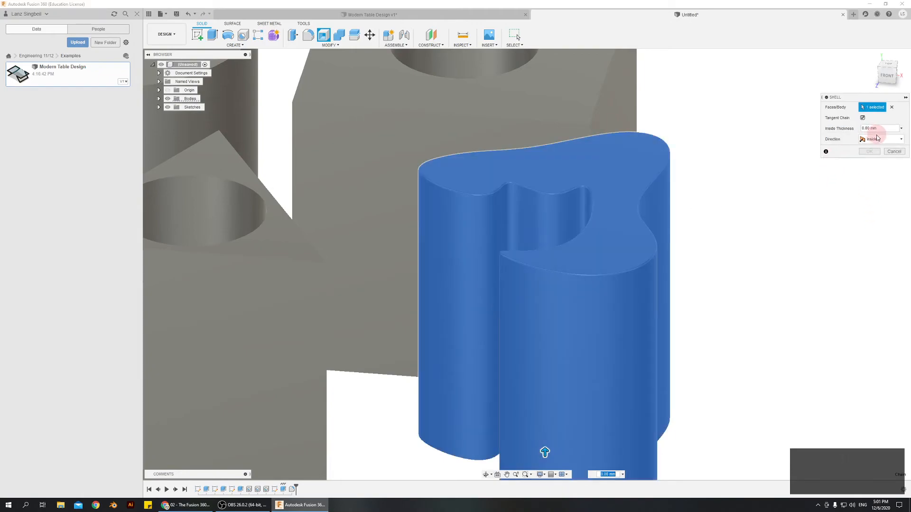
click(478, 189)
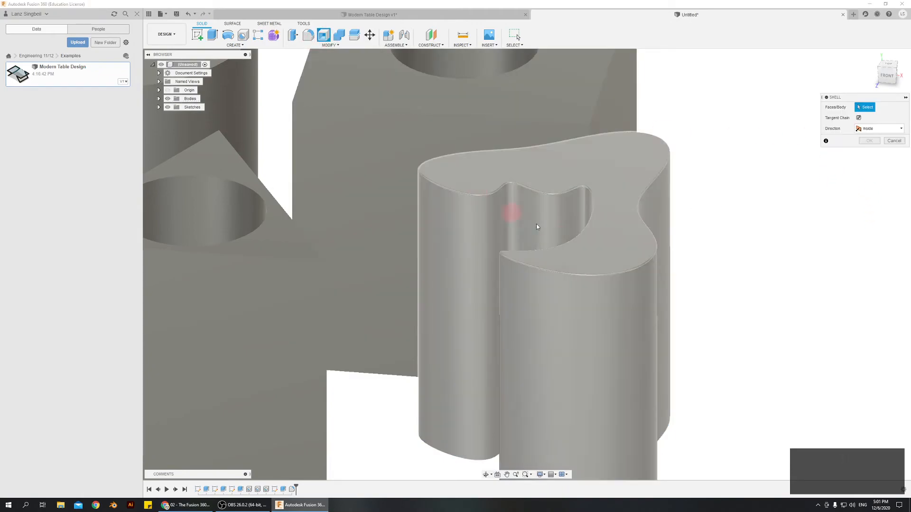
click(623, 233)
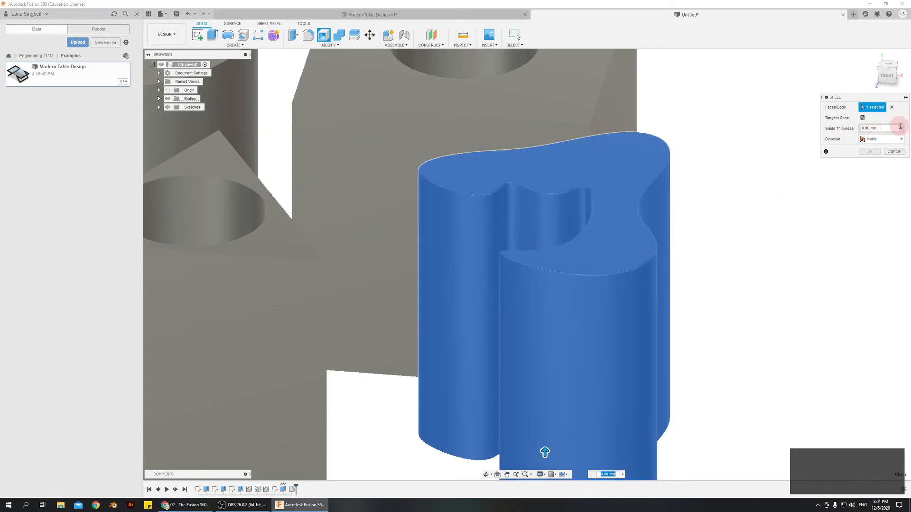
drag(544, 448, 559, 286)
scroll(565, 292, down, 5)
shift+middle_drag(723, 386, 467, 372)
drag(483, 354, 525, 435)
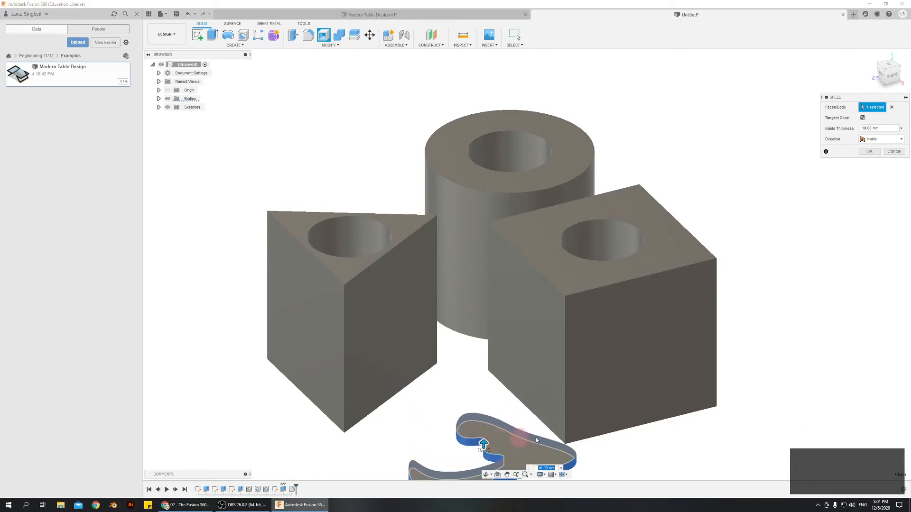
shift+middle_drag(647, 461, 682, 419)
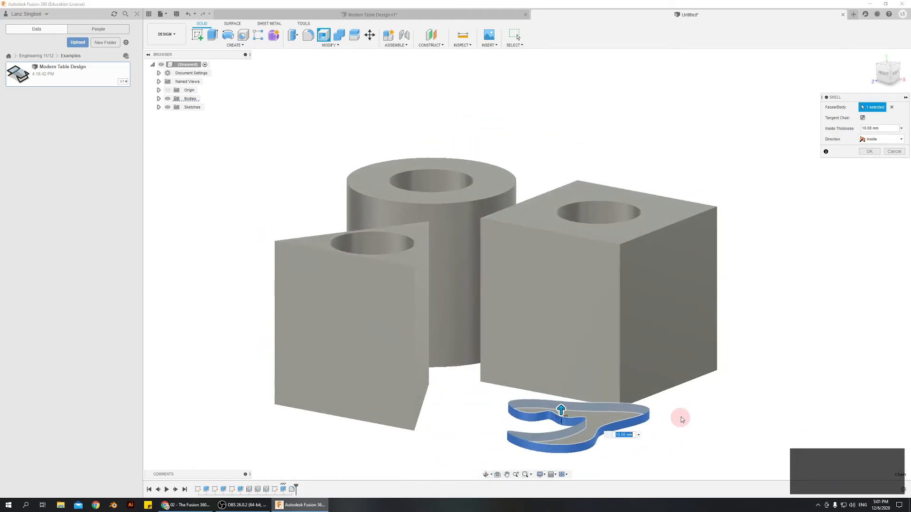
Try the shell direction Outside, return it to Inside and apply the shell.
click(875, 139)
click(873, 159)
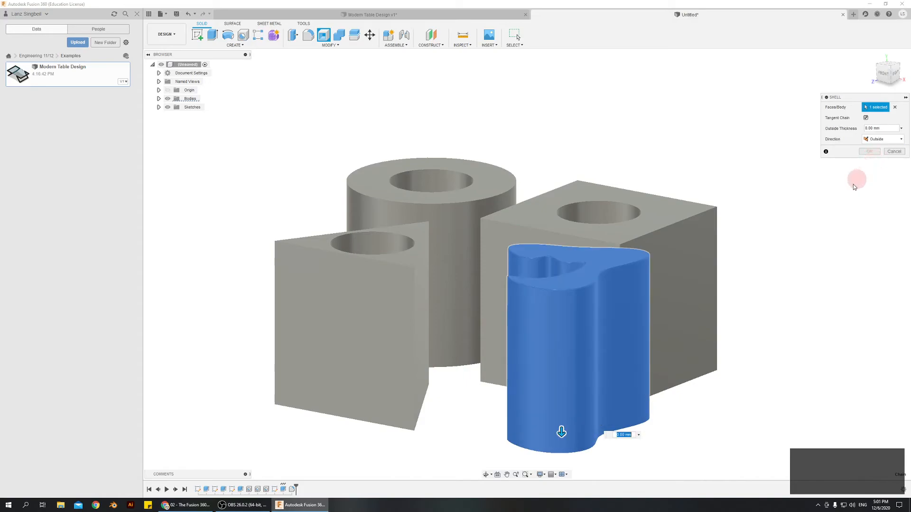
click(877, 139)
click(875, 150)
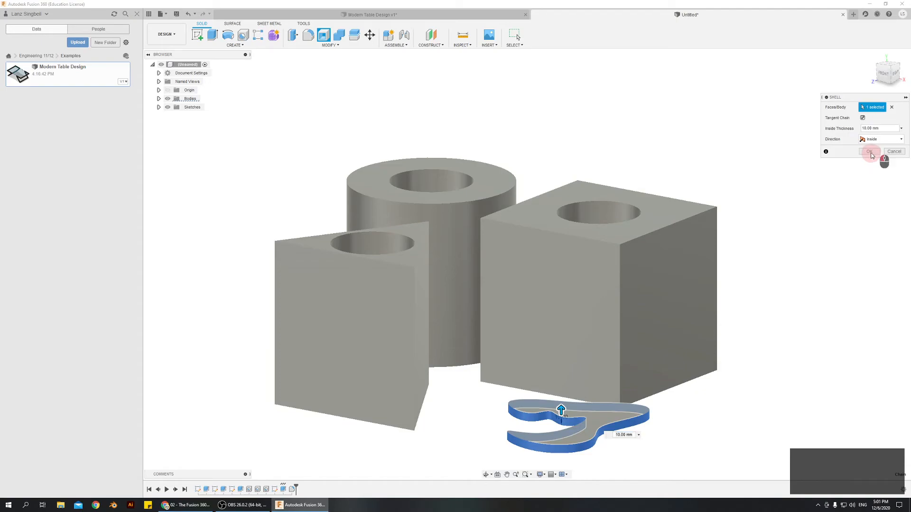
click(870, 153)
Undo the shell on the freeform body.
shift+middle_drag(706, 418, 720, 427)
key(ctrl+z)
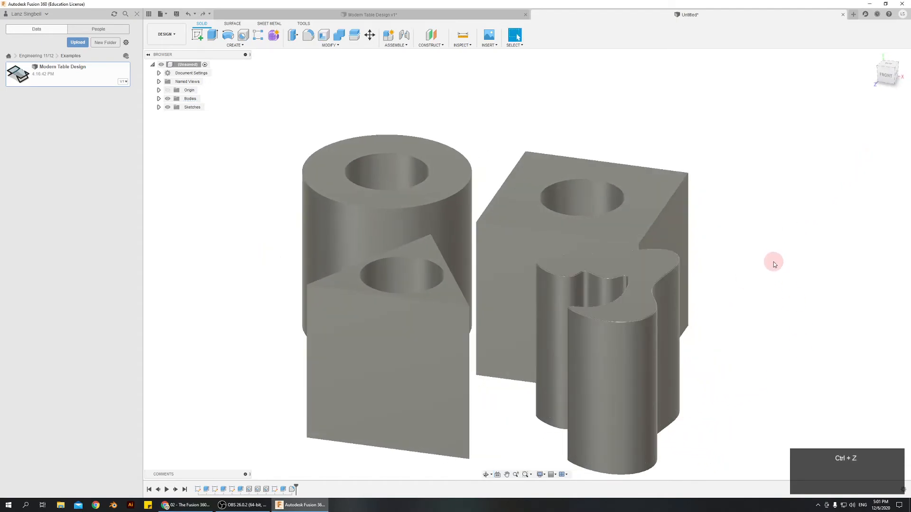
key(ctrl+z)
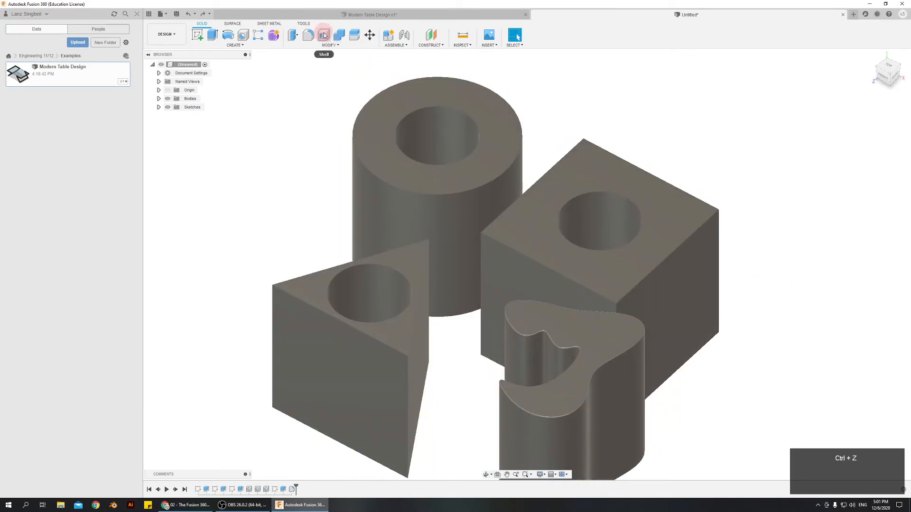
Shell the cube from its top face with an inside thickness of 10 mm and direction Inside.
click(323, 35)
click(544, 240)
mouse_move(554, 236)
mouse_down()
mouse_move(535, 243)
mouse_move(556, 238)
mouse_move(546, 241)
mouse_up()
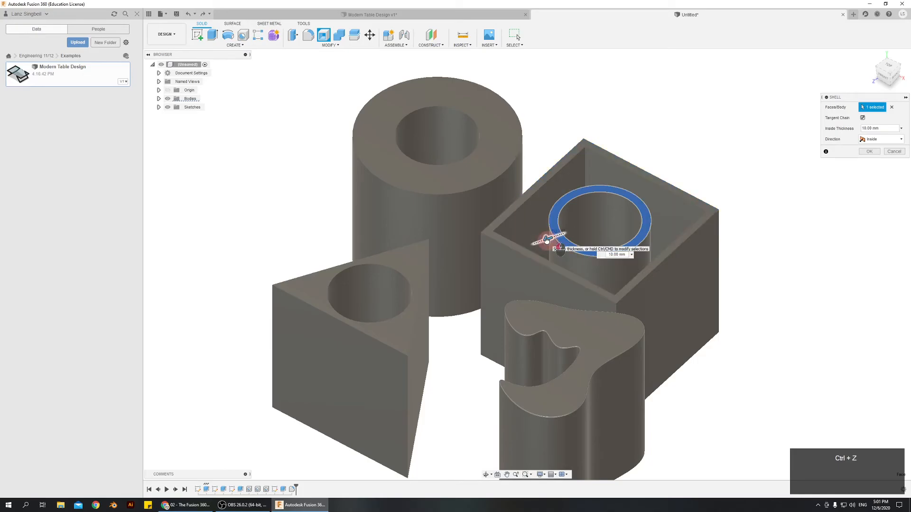
scroll(707, 266, down, 3)
scroll(624, 228, up, 6)
mouse_move(613, 238)
shift+middle_down()
mouse_move(649, 242)
mouse_move(611, 236)
shift+middle_up()
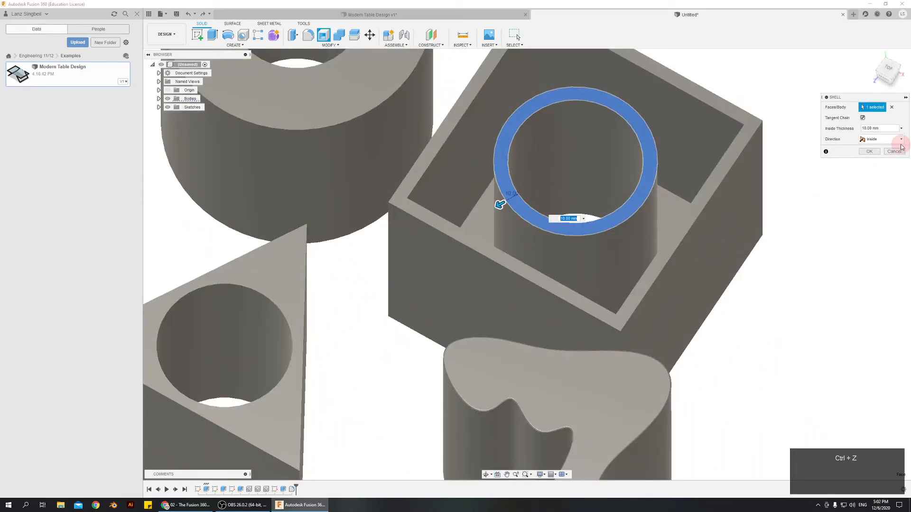
click(869, 151)
middle_drag(808, 216, 770, 179)
shift+middle_drag(779, 143, 801, 236)
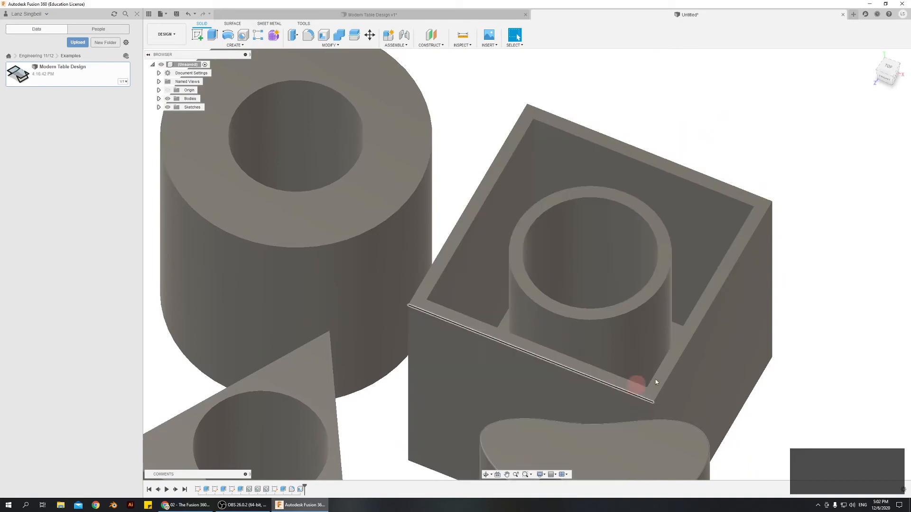
scroll(632, 388, down, 5)
mouse_move(772, 382)
middle_down()
mouse_move(790, 307)
mouse_move(756, 219)
middle_up()
click(608, 314)
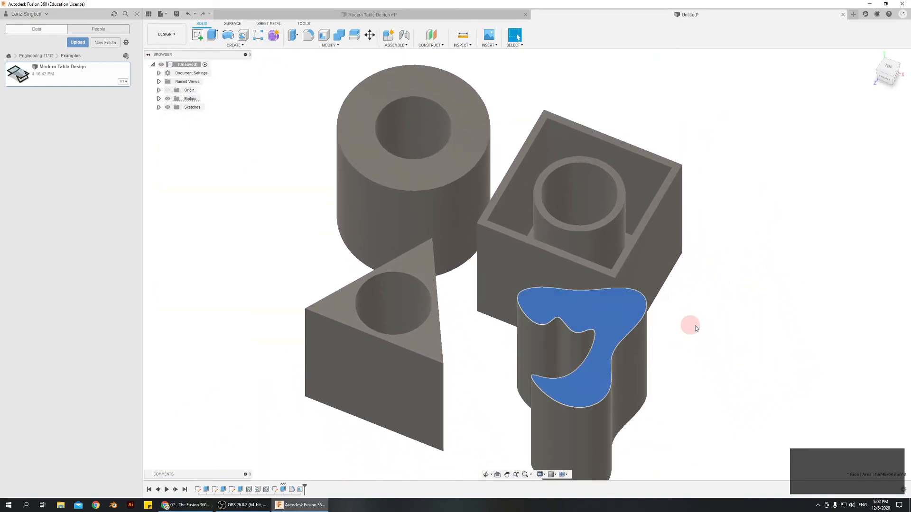
click(705, 329)
click(605, 317)
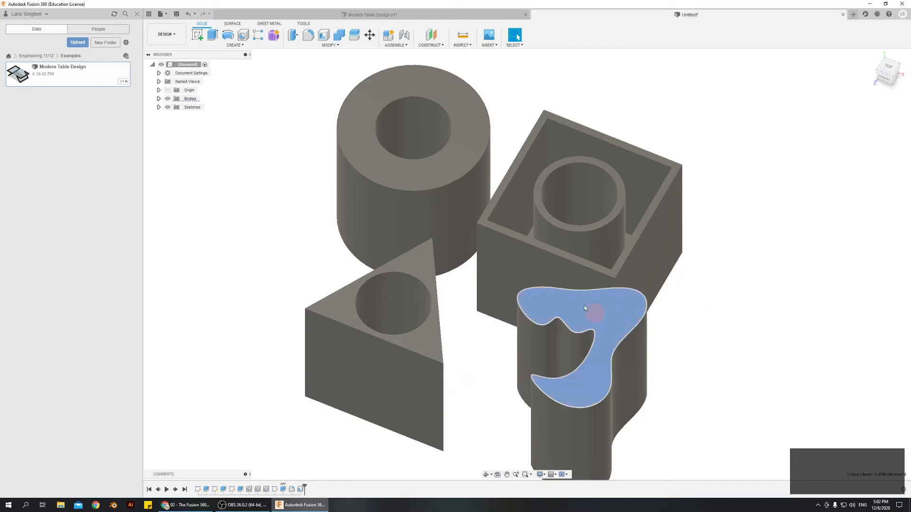
click(324, 36)
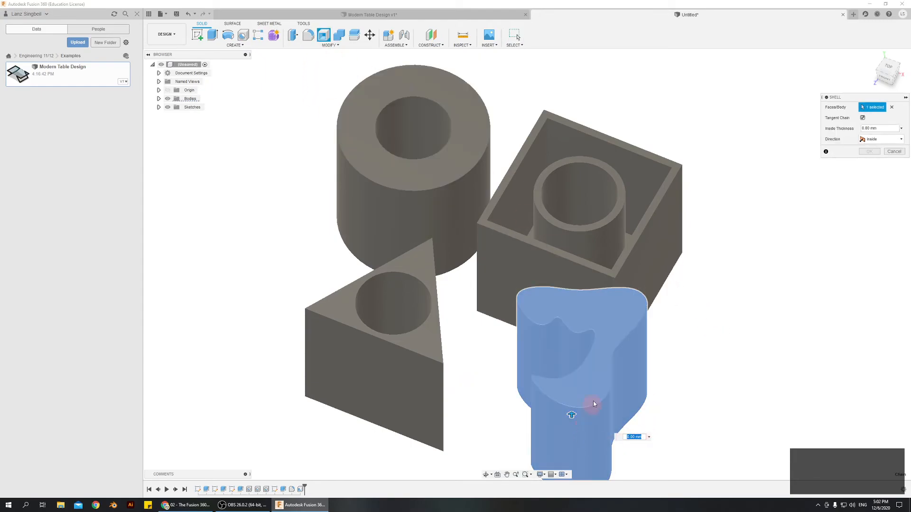
click(592, 373)
click(607, 404)
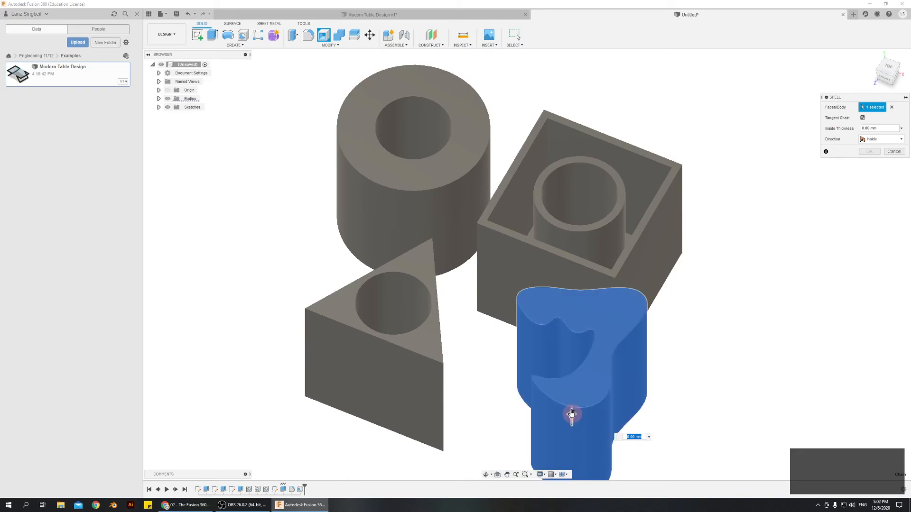
key(Escape)
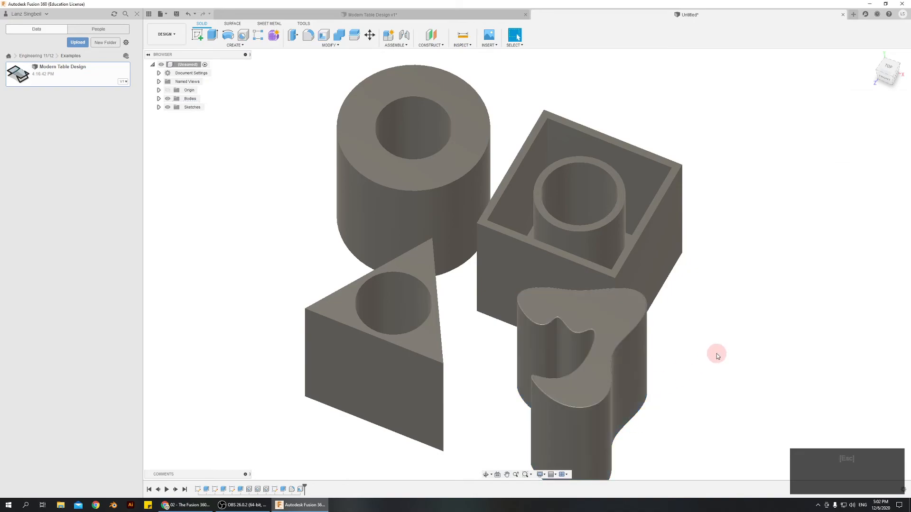
scroll(609, 371, up, 3)
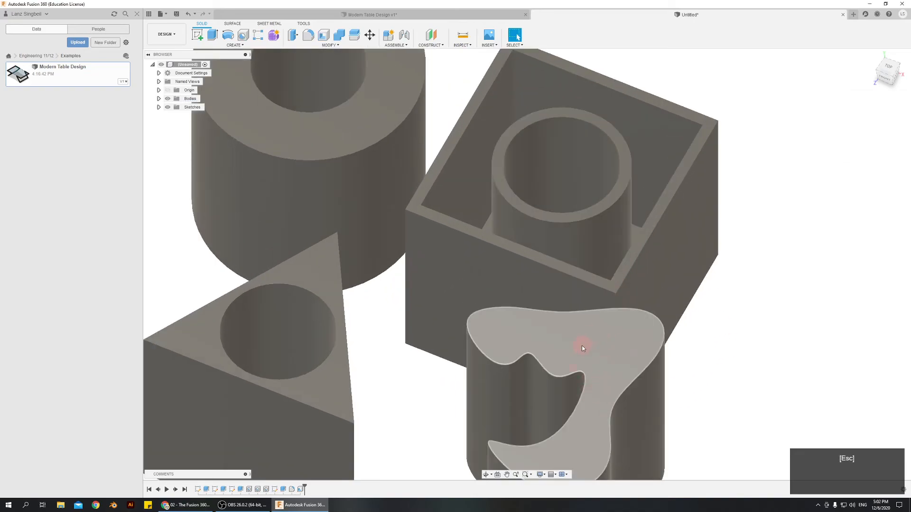
scroll(575, 258, down, 4)
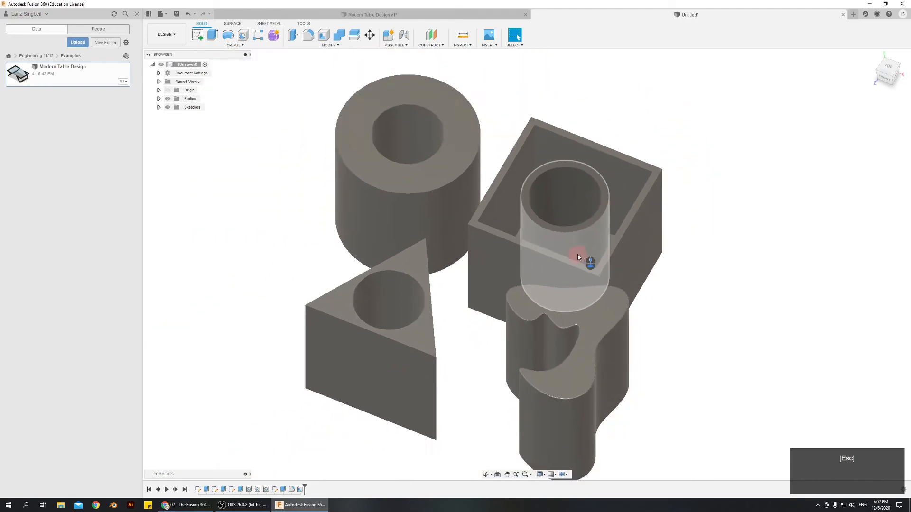
shift+middle_drag(484, 306, 673, 292)
shift+middle_drag(646, 336, 716, 274)
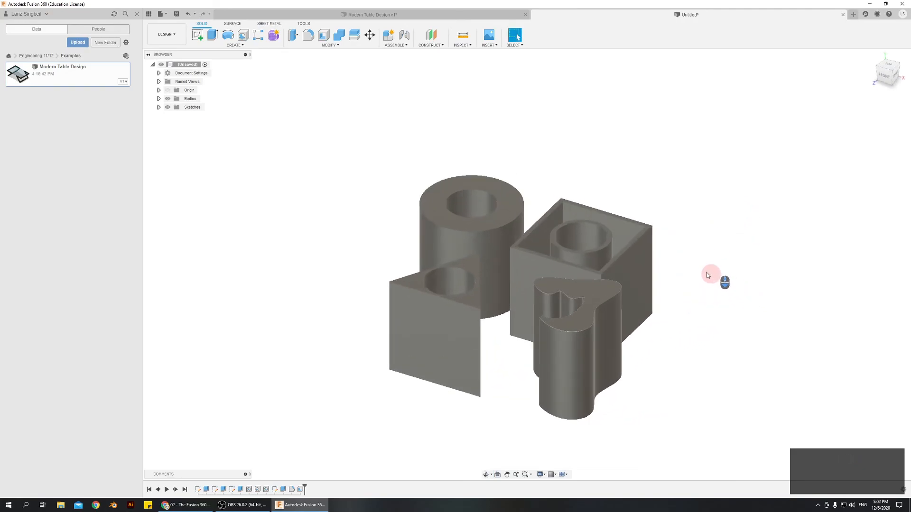
shift+middle_drag(676, 302, 693, 306)
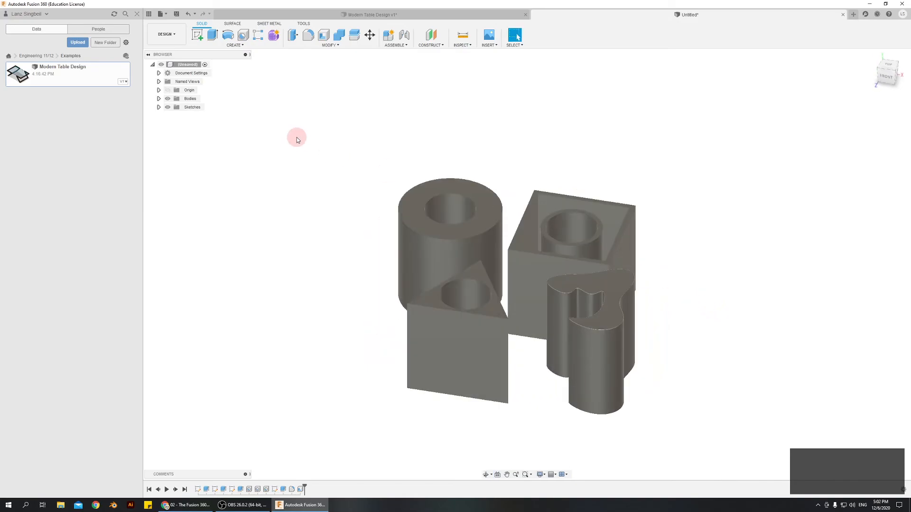
scroll(425, 164, down, 2)
Save the design under the name Untitled in the Examples folder of the Engineering 11/12 project.
click(175, 14)
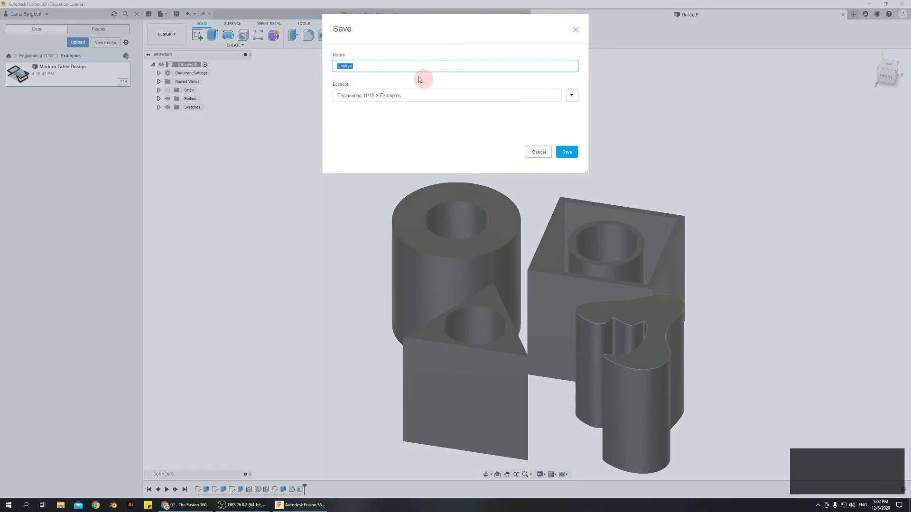
click(571, 96)
click(370, 200)
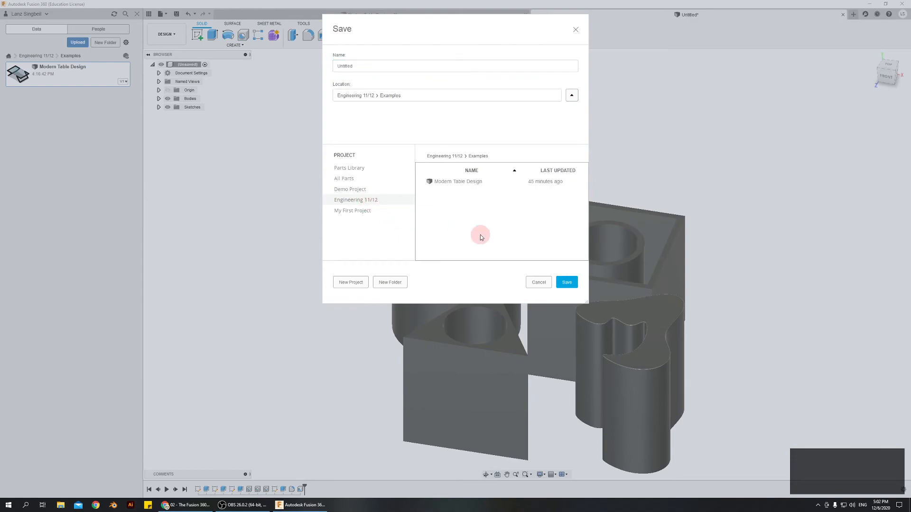
click(569, 282)
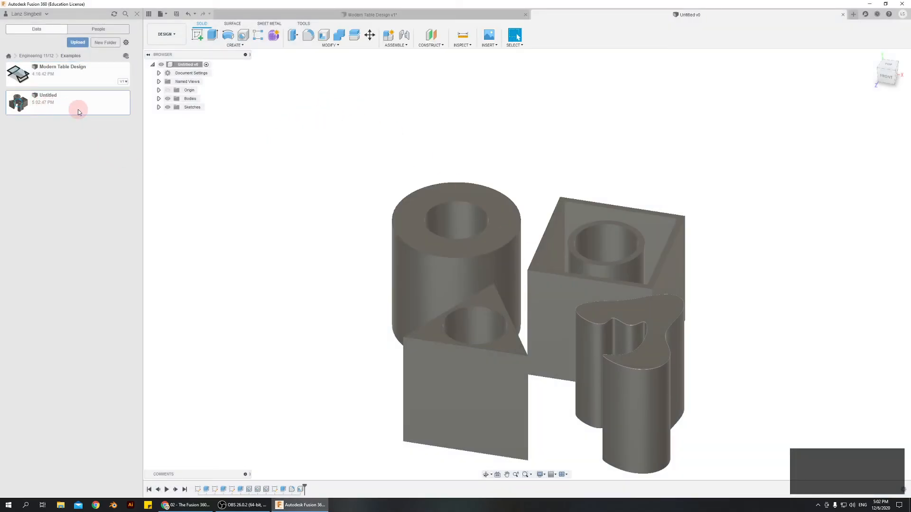
Move the saved Untitled design out of the Examples folder into the top level of Engineering 11/12.
click(48, 57)
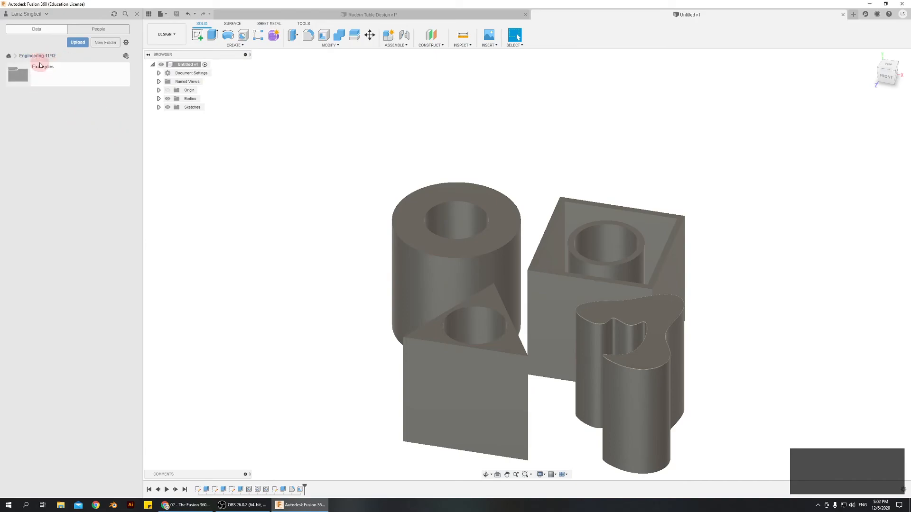
click(51, 80)
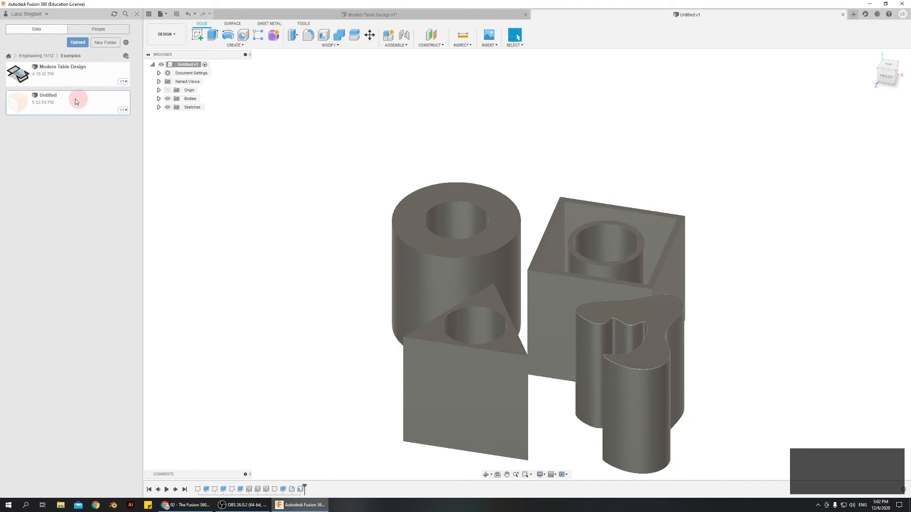
right_click(53, 103)
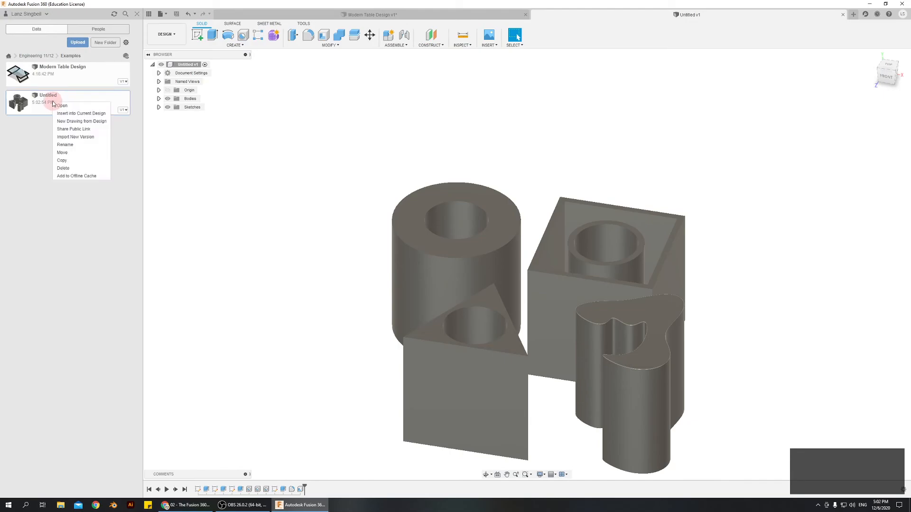
click(62, 152)
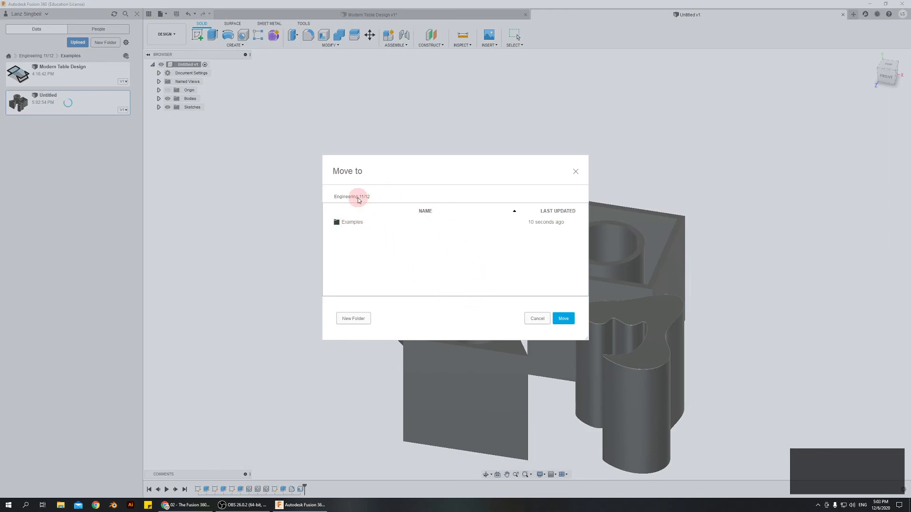
click(565, 320)
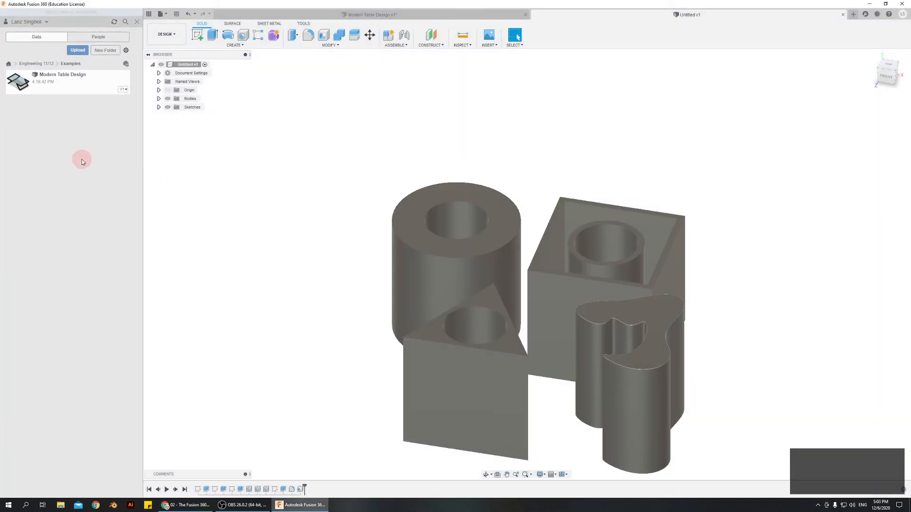
Rename the Untitled design in the Engineering 11/12 project as Shape Exercise.
click(33, 64)
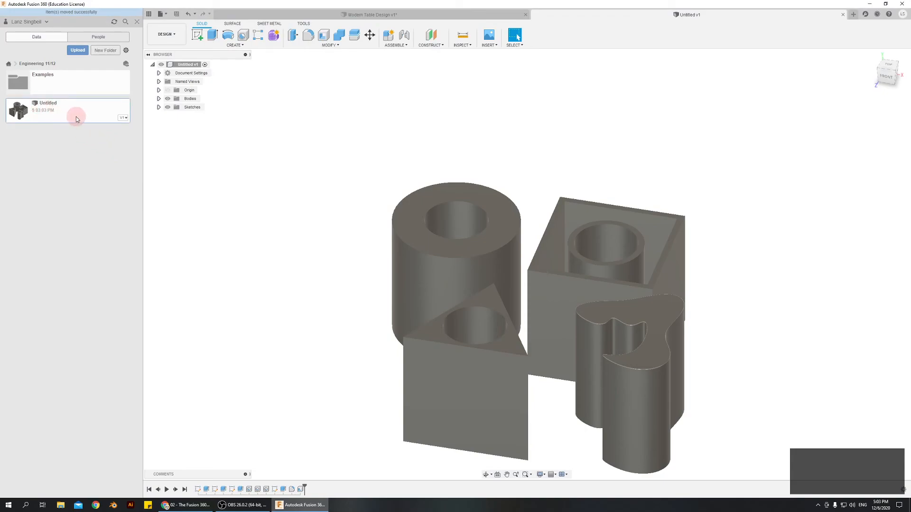
right_click(52, 105)
click(70, 144)
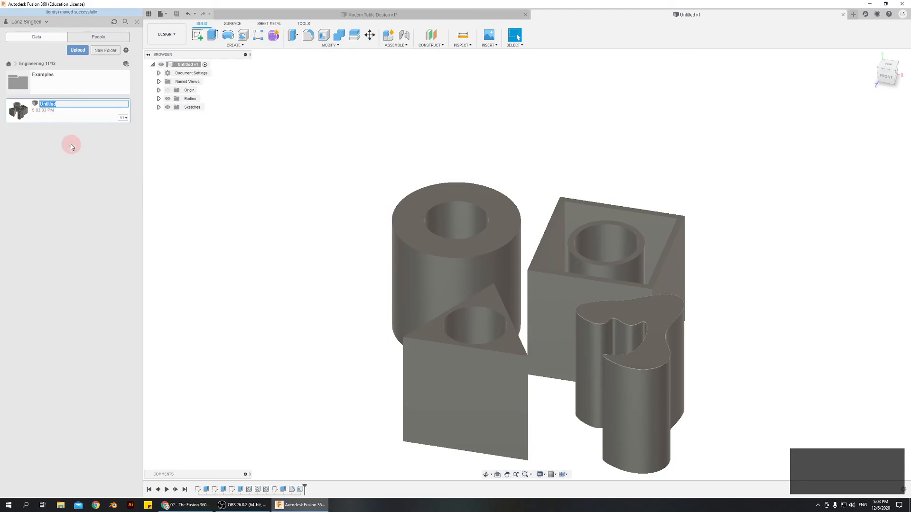
click(35, 152)
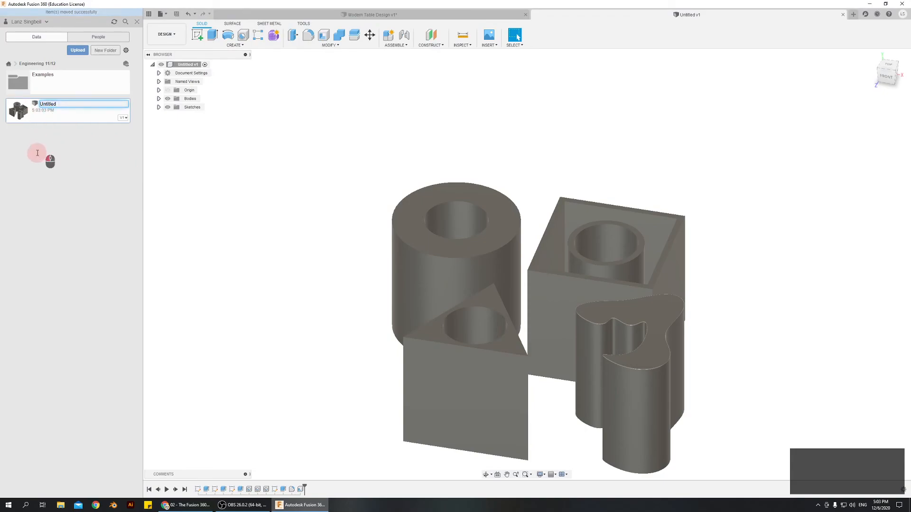
right_click(58, 98)
click(88, 139)
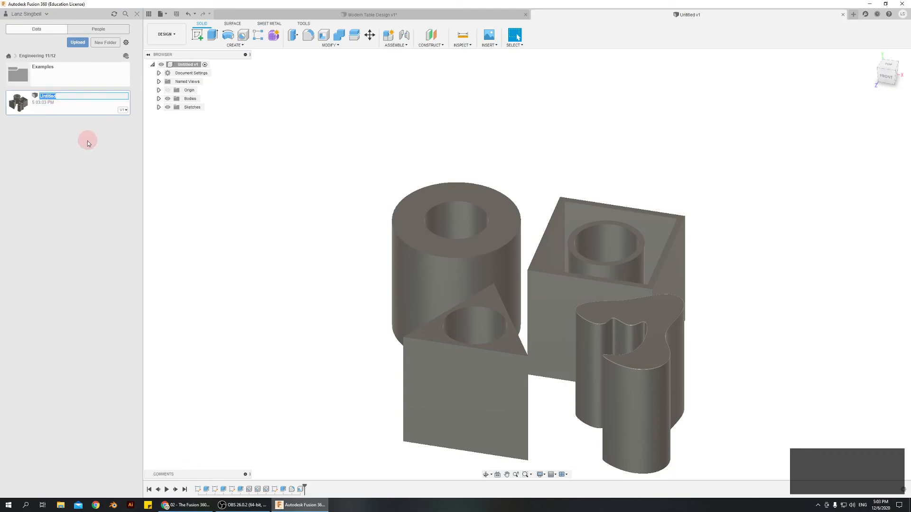
text(Sh)
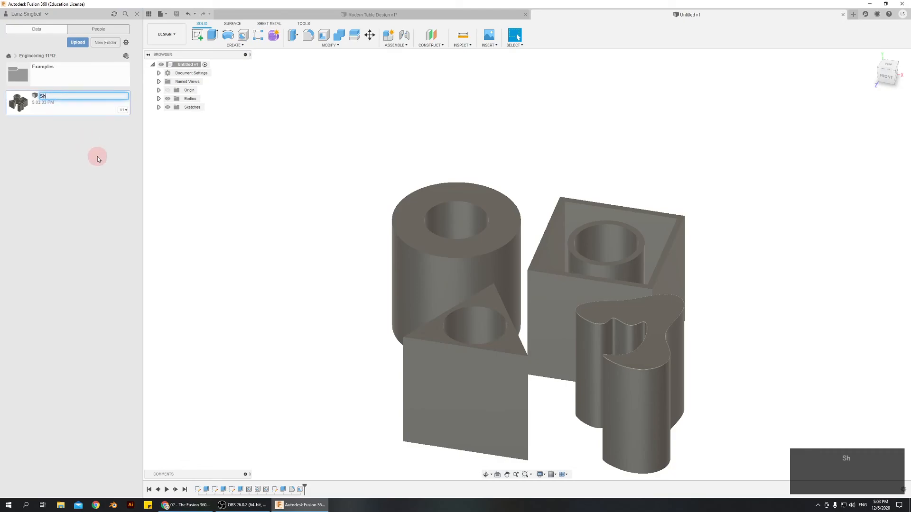
text(ape_Exercise)
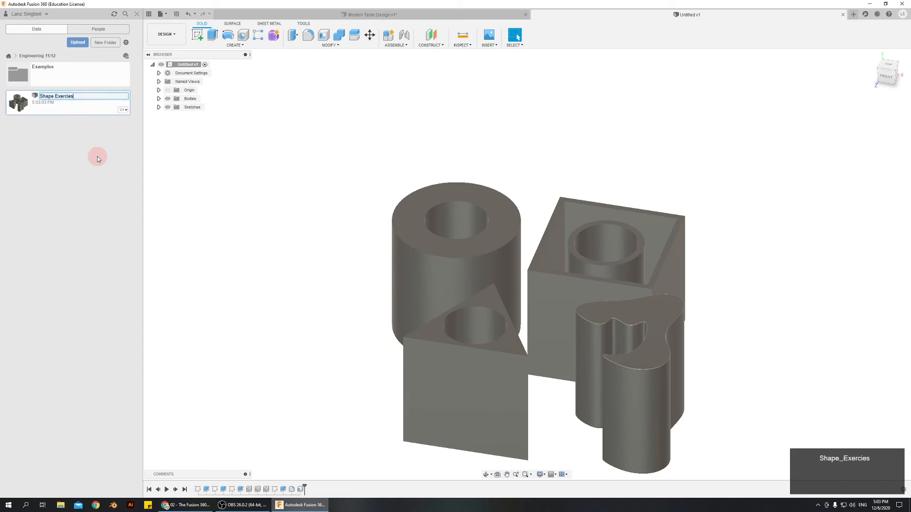
key(Return)
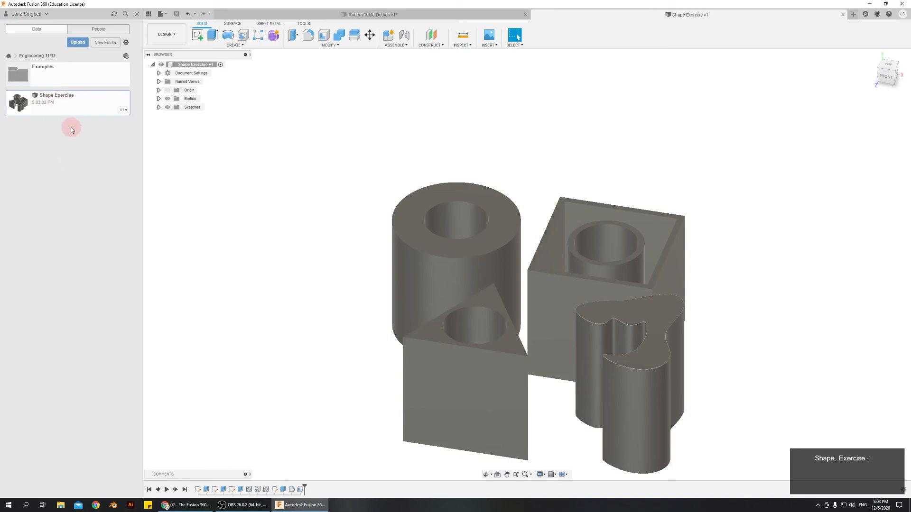
click(70, 71)
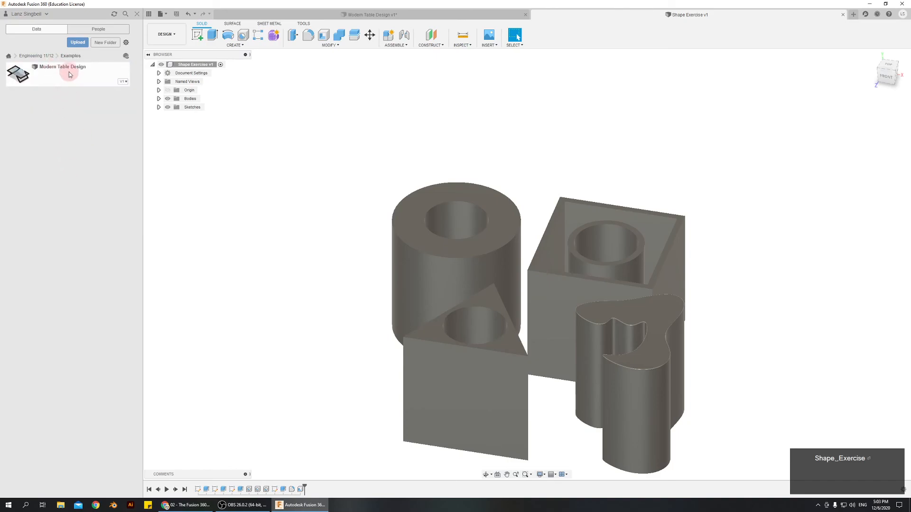
click(43, 56)
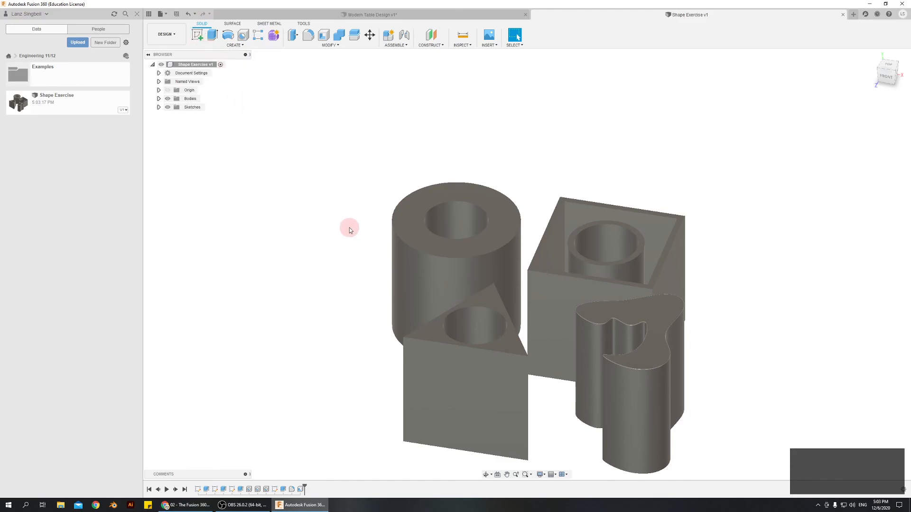
scroll(809, 382, up, 2)
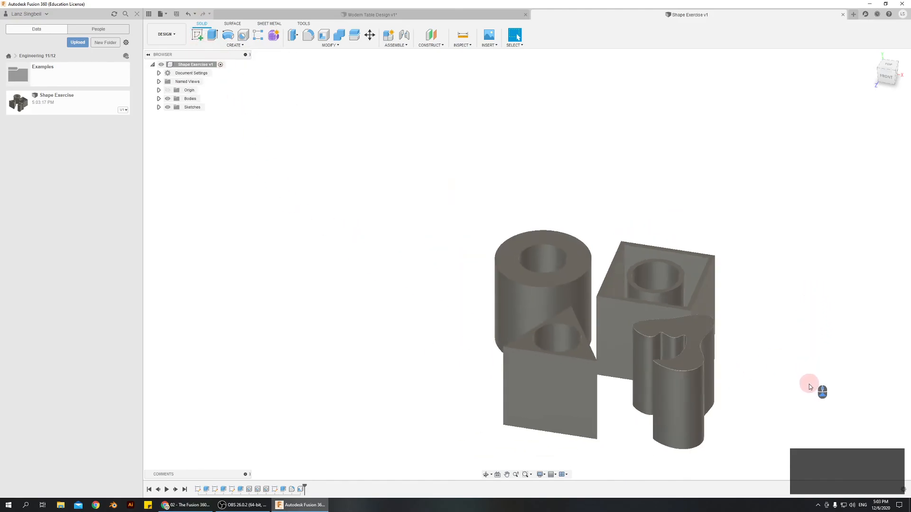
scroll(816, 386, down, 4)
scroll(719, 436, up, 1)
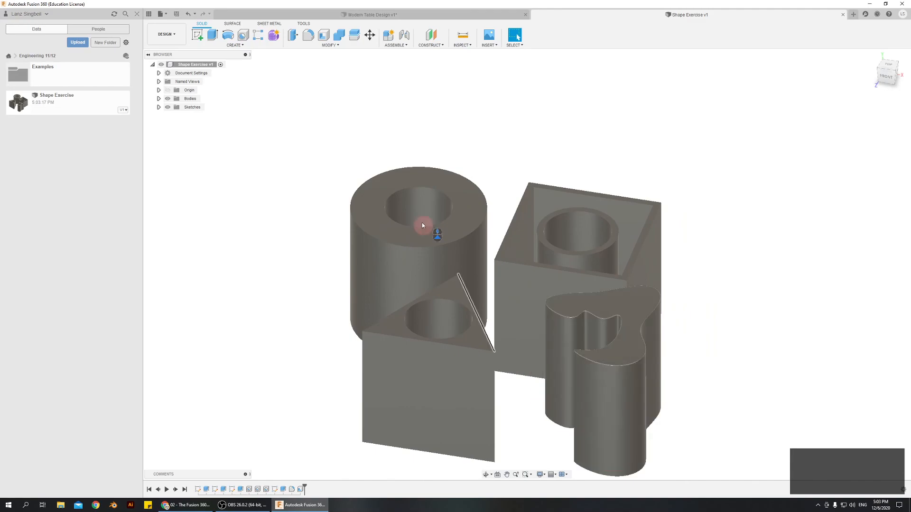
middle_drag(265, 365, 240, 302)
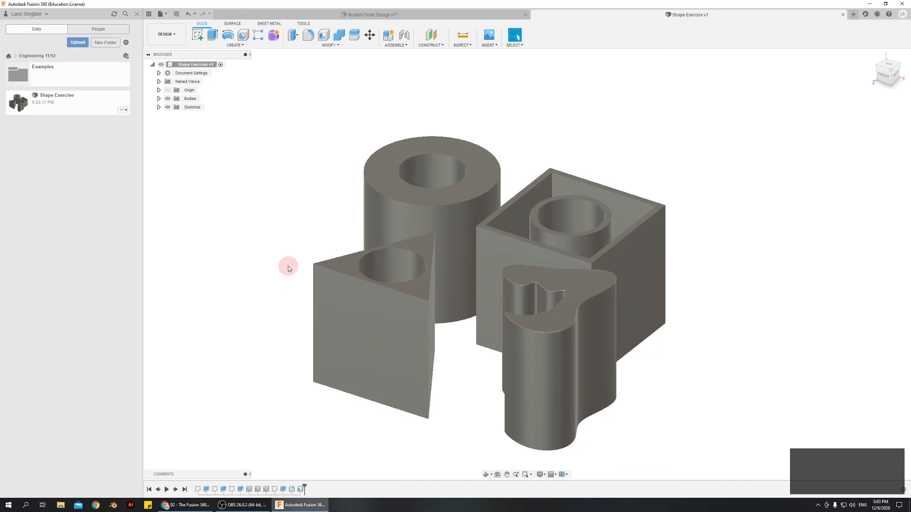
mouse_move(306, 209)
shift+middle_down()
mouse_move(289, 222)
mouse_move(295, 209)
shift+middle_up()
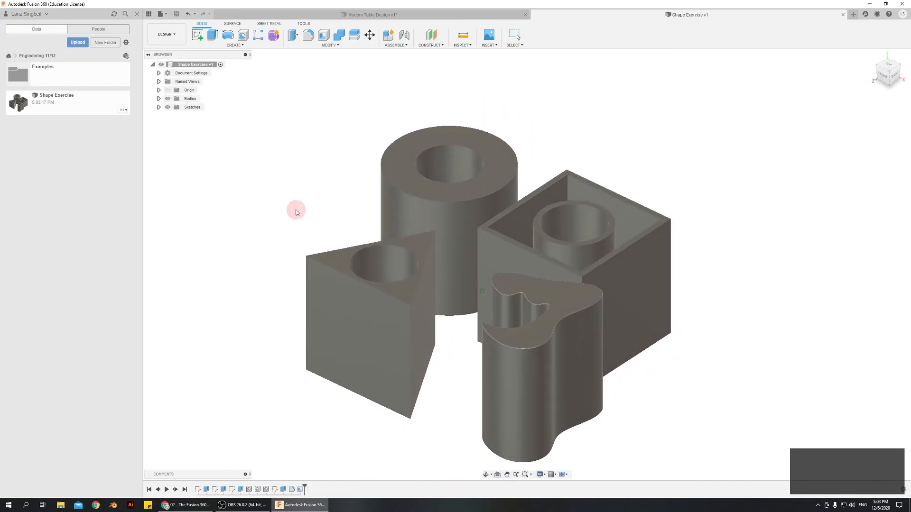